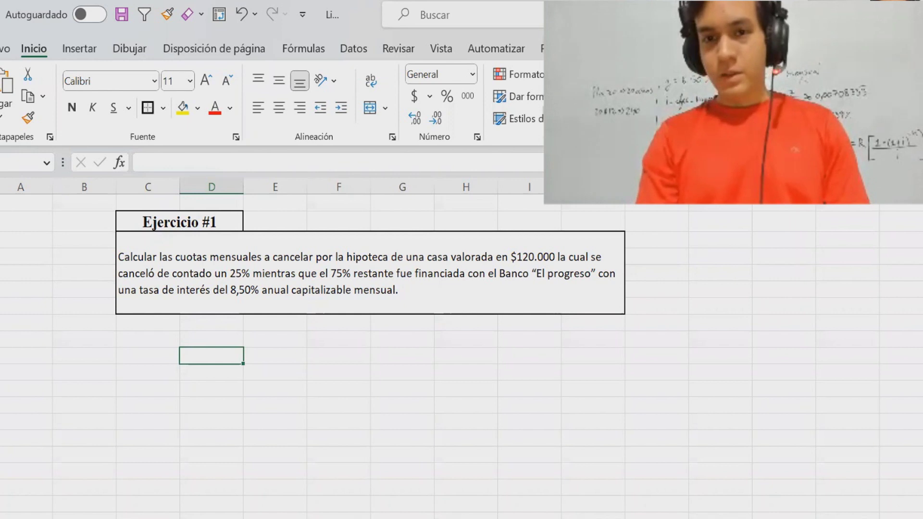
Step: Enter the heading periodo in column D below the exercise text and autofill the row with pago, interés, amortización and saldo
scroll(398, 447, "up", 2)
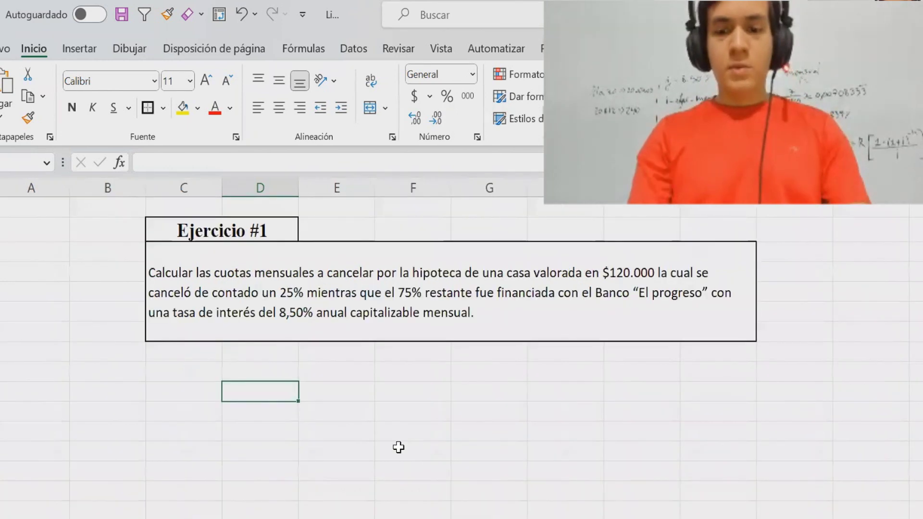
type("periodo")
key("Tab")
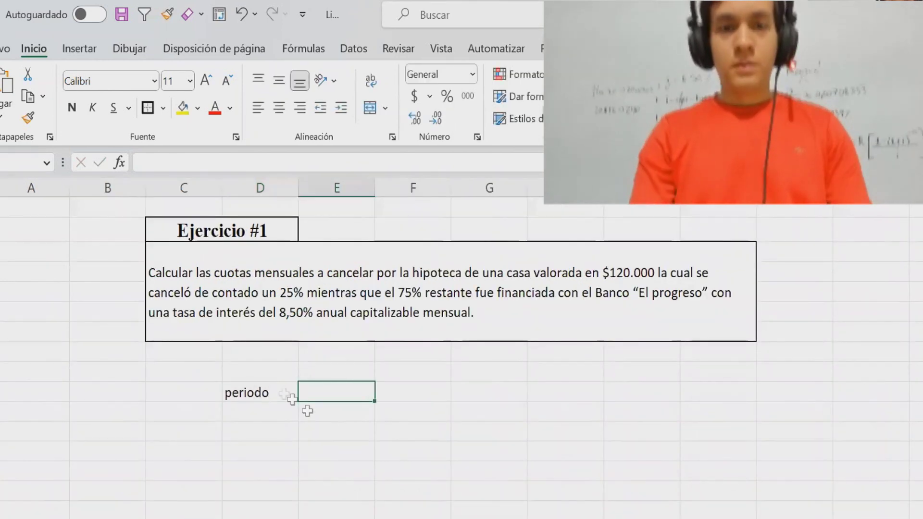
left_click(267, 389)
left_click_drag(294, 402, 574, 392)
left_click(284, 390)
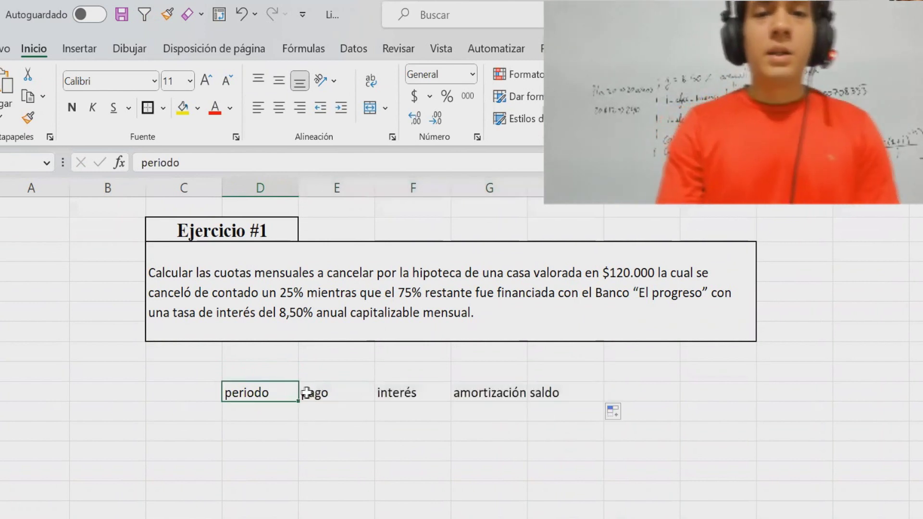
Step: Widen column G slightly so the amortización heading fits
left_click(309, 391)
left_click(394, 394)
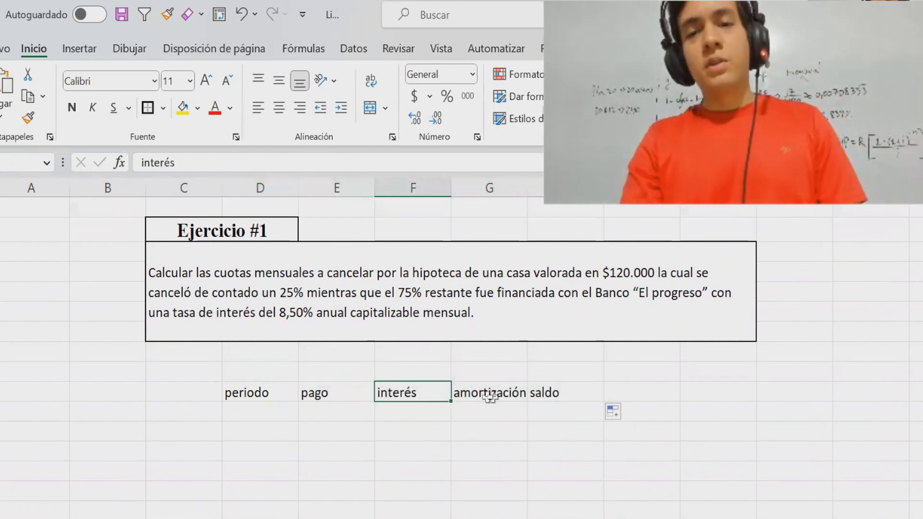
left_click(487, 396)
left_click(538, 394)
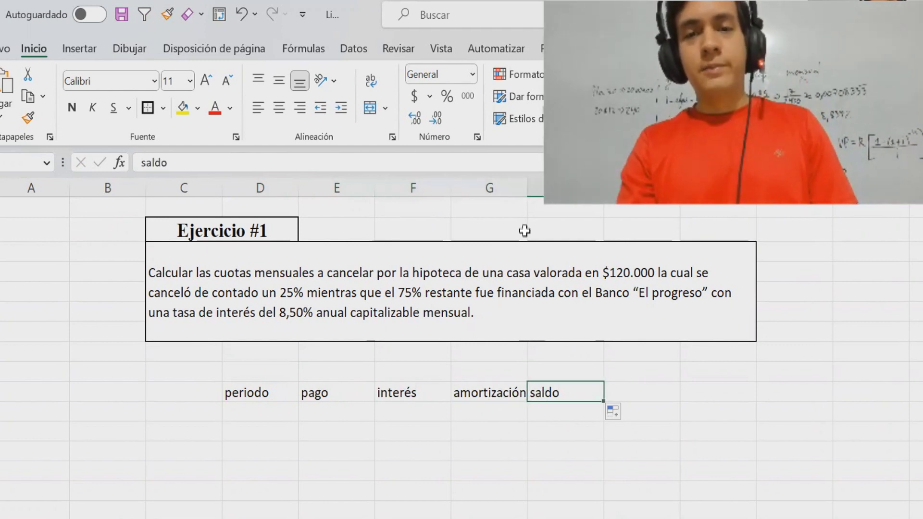
left_click_drag(527, 186, 532, 187)
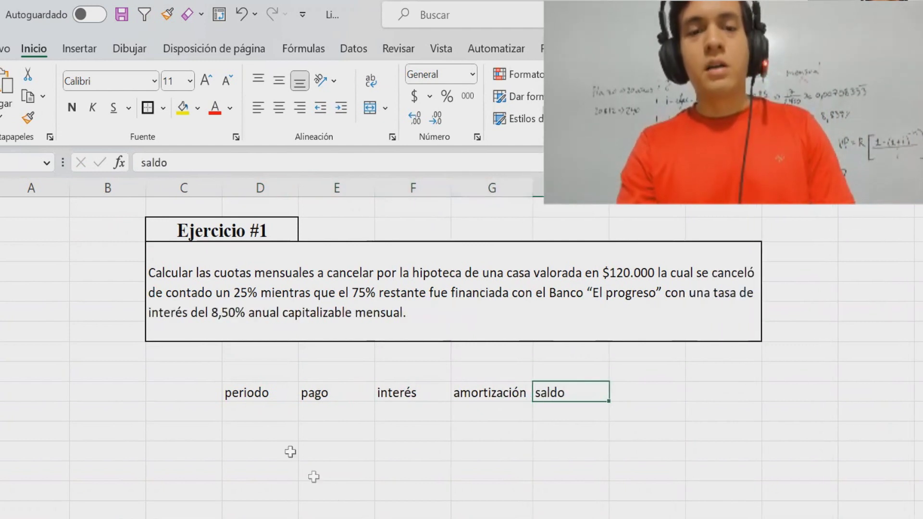
Step: Enter the period numbers 0, 1, 2, 3 and 4 under the periodo heading
left_click(249, 413)
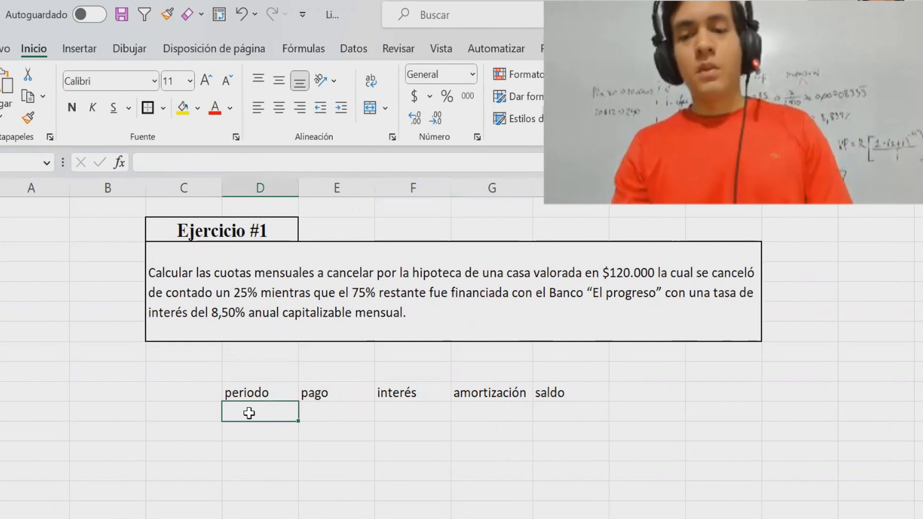
type("0")
key("Return")
type("2")
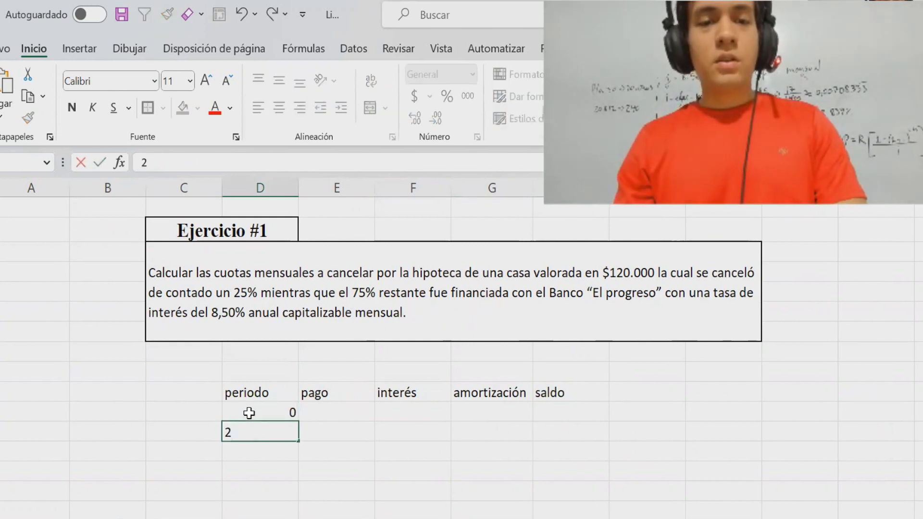
key("Return")
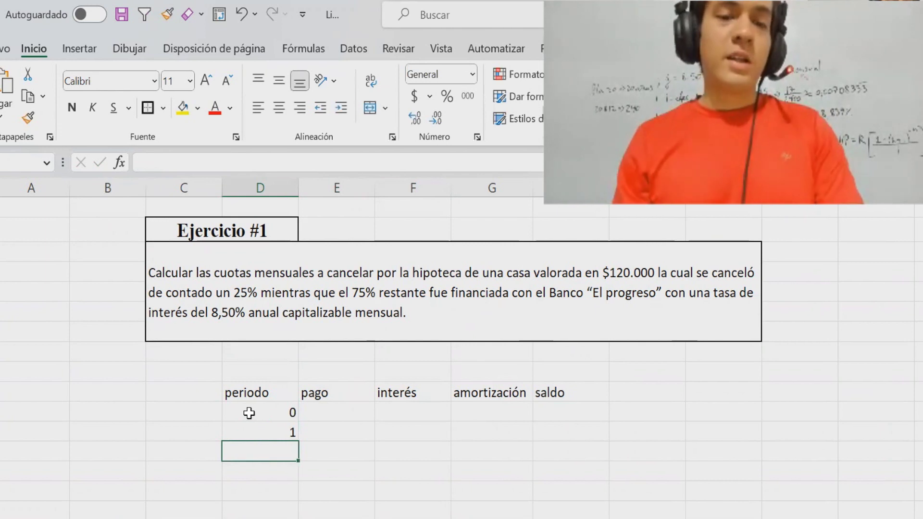
type("2")
key("Return")
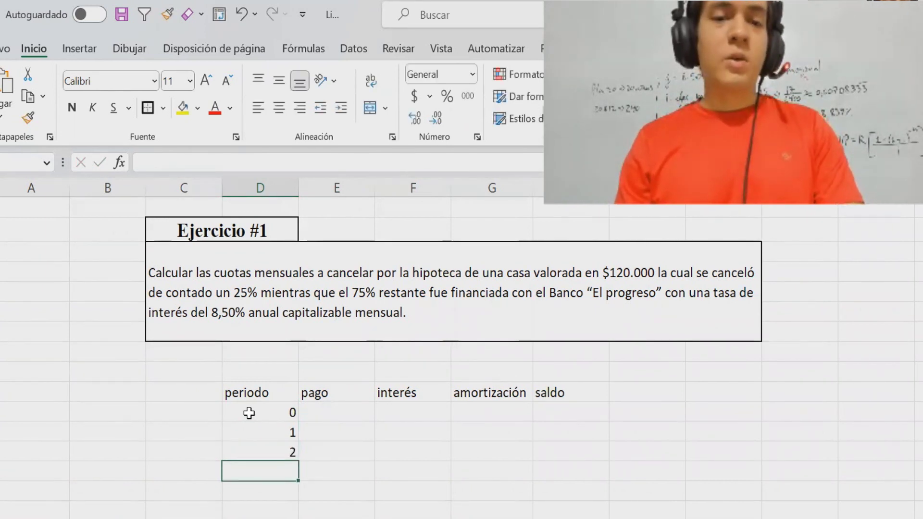
type("3")
key("Return")
type("4")
key("Return")
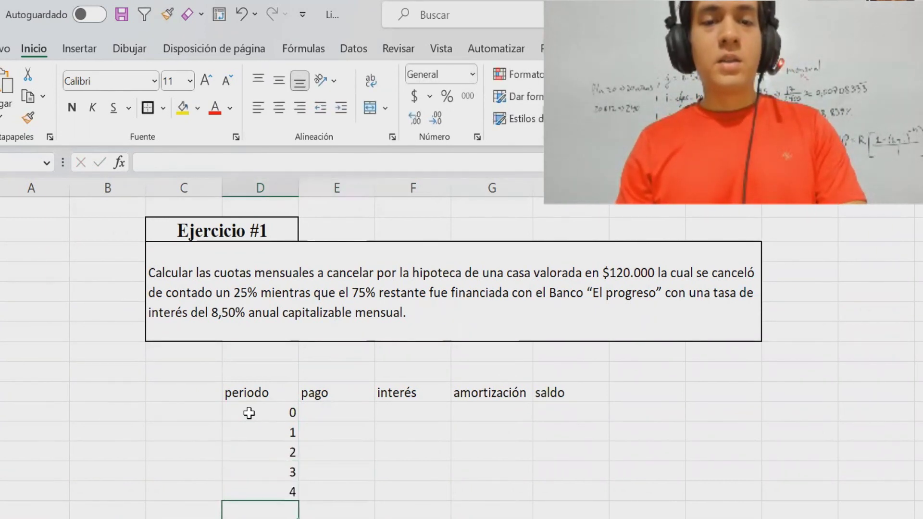
Step: Extend the periodo series down column D from 3 and 4 to 240
scroll(249, 412, "down", 1)
left_click(280, 416)
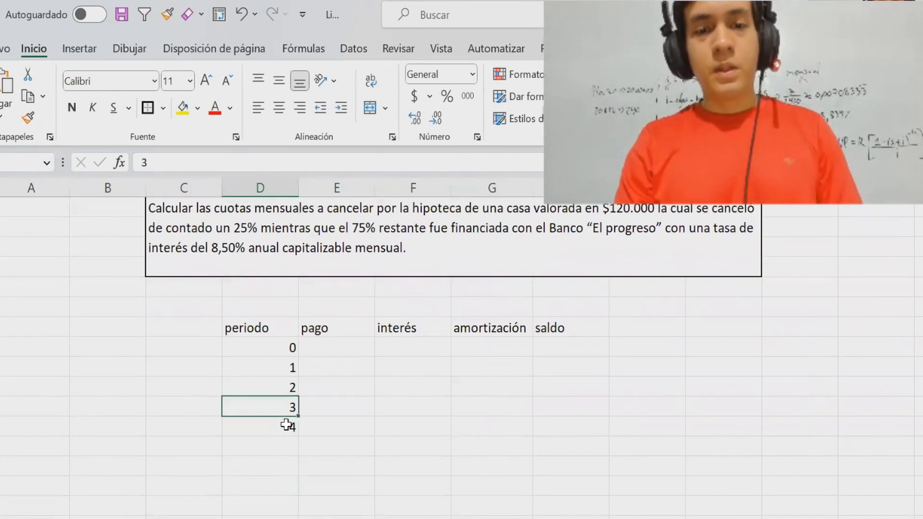
left_click_drag(279, 414, 288, 426)
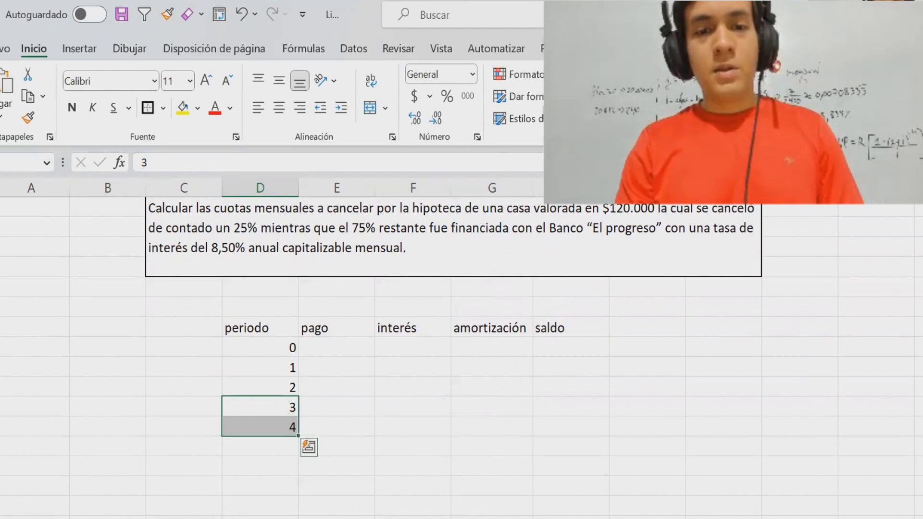
left_click_drag(299, 435, 281, 340)
left_click_drag(288, 260, 288, 196)
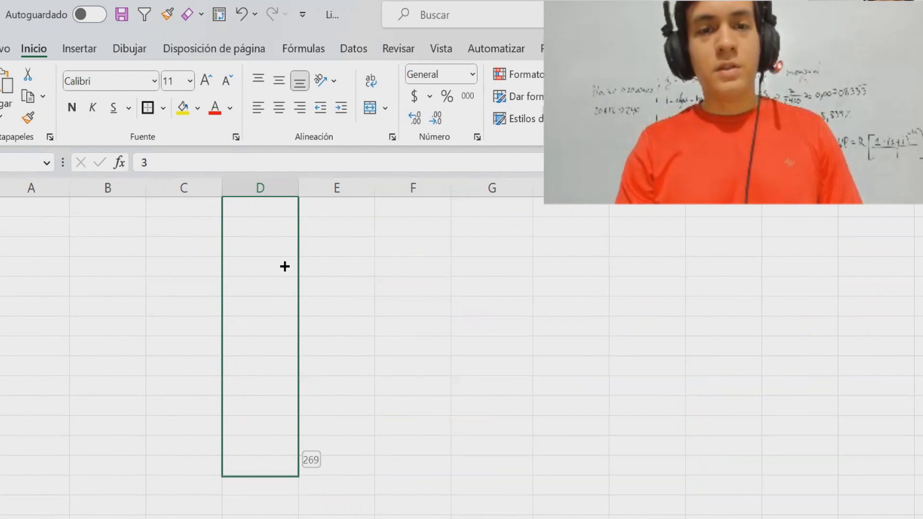
left_click_drag(285, 290, 284, 286)
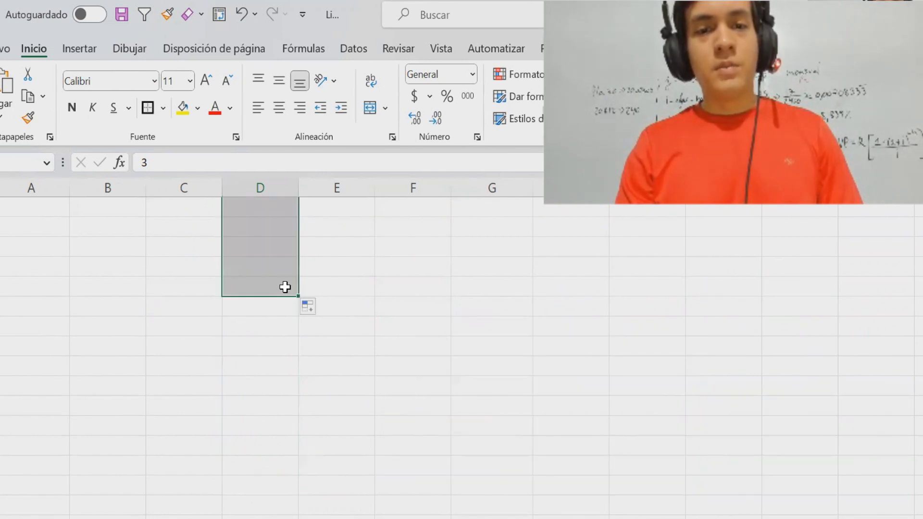
left_click(287, 287)
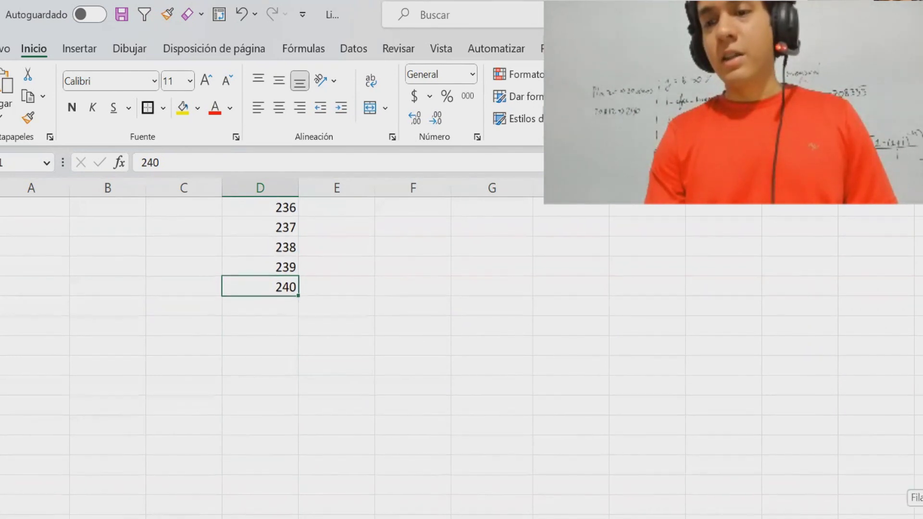
Step: Review the periodo column from its first to its last number and the extent of the heading row
scroll(461, 357, "up", 19)
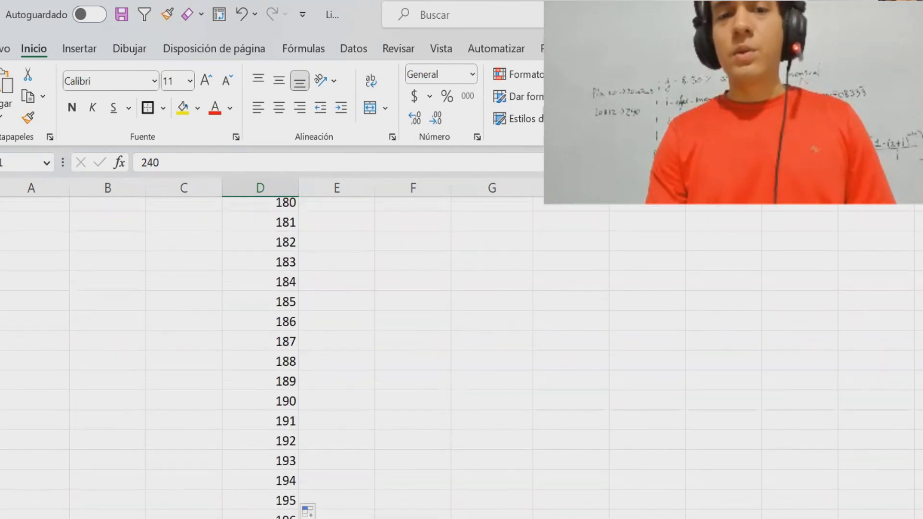
left_click(280, 356)
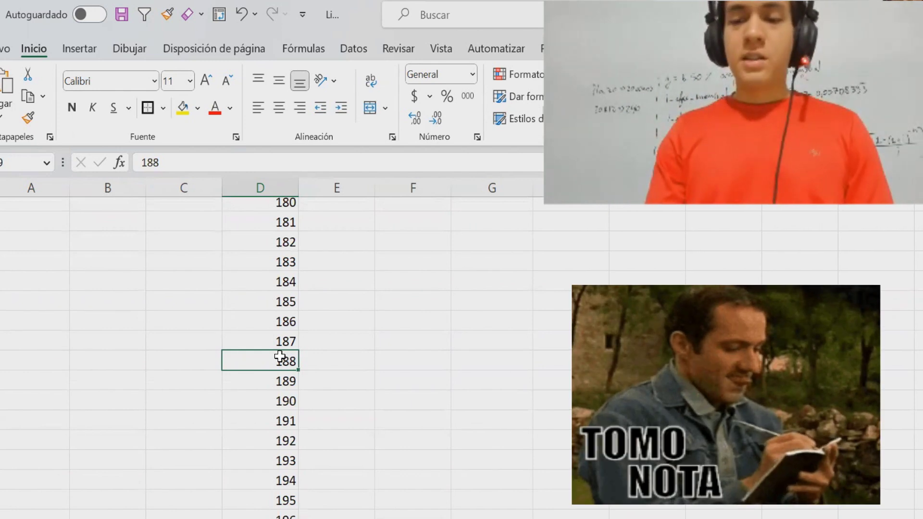
key("ctrl+Up")
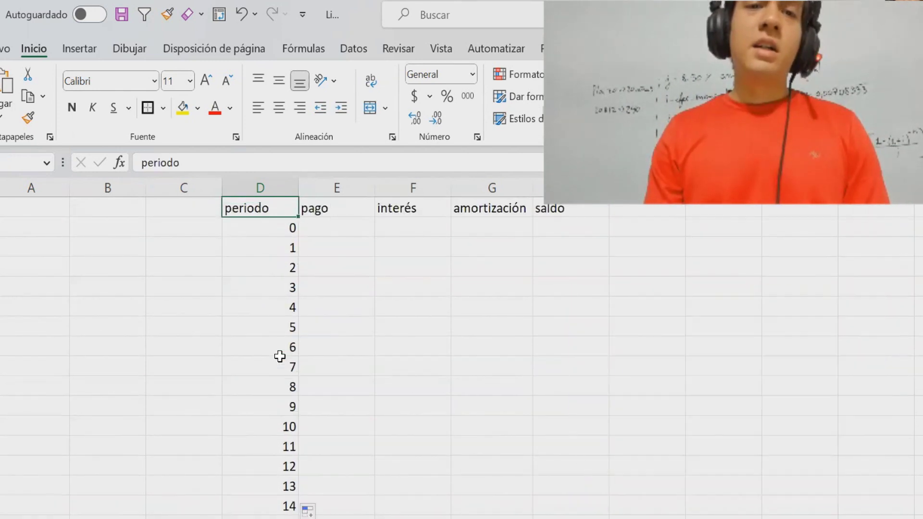
key("Up")
key("ctrl+Up")
key("ctrl+Down")
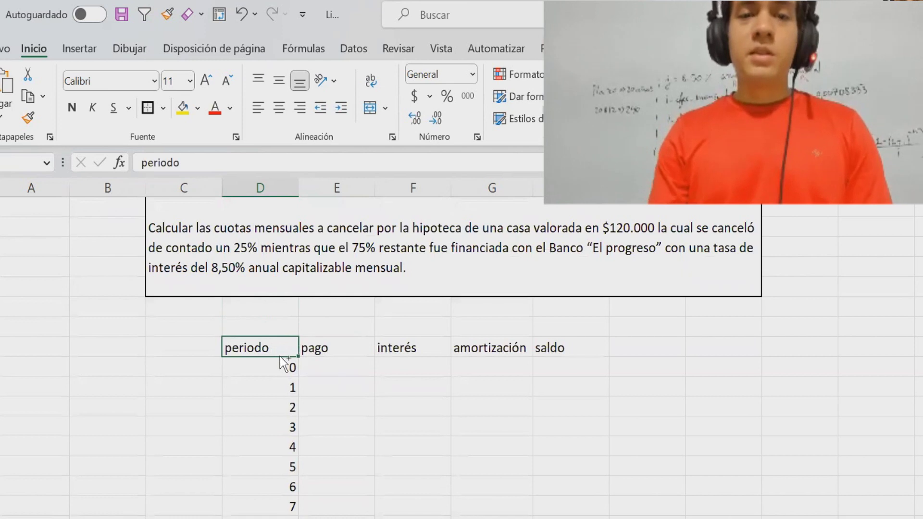
key("ctrl+Down")
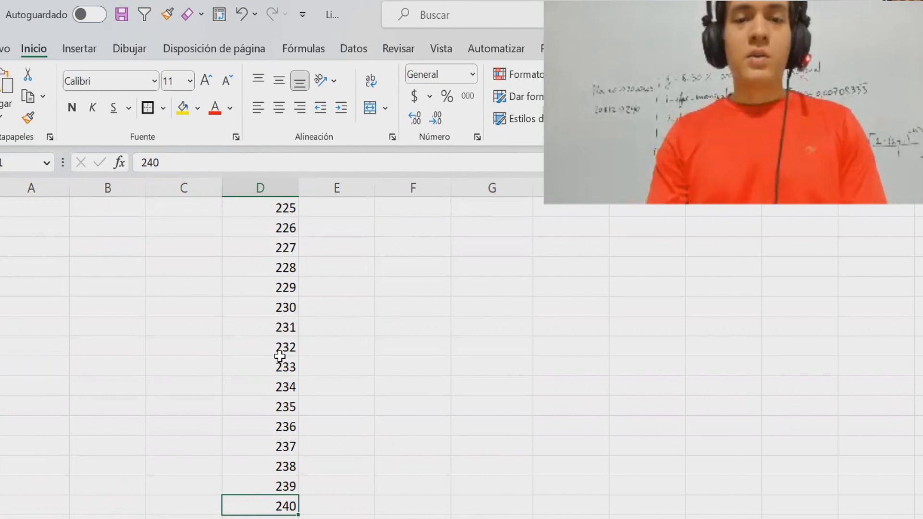
key("ctrl+Up")
key("ctrl+Right")
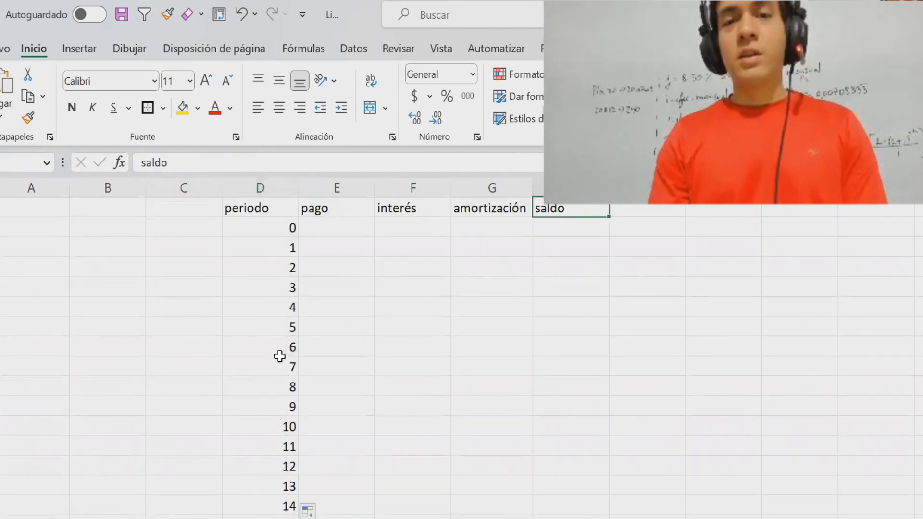
key("ctrl+Left")
key("ctrl+Right")
key("ctrl+Left")
key("ctrl+Right")
key("ctrl+Left")
key("Up")
scroll(280, 356, "up", 3)
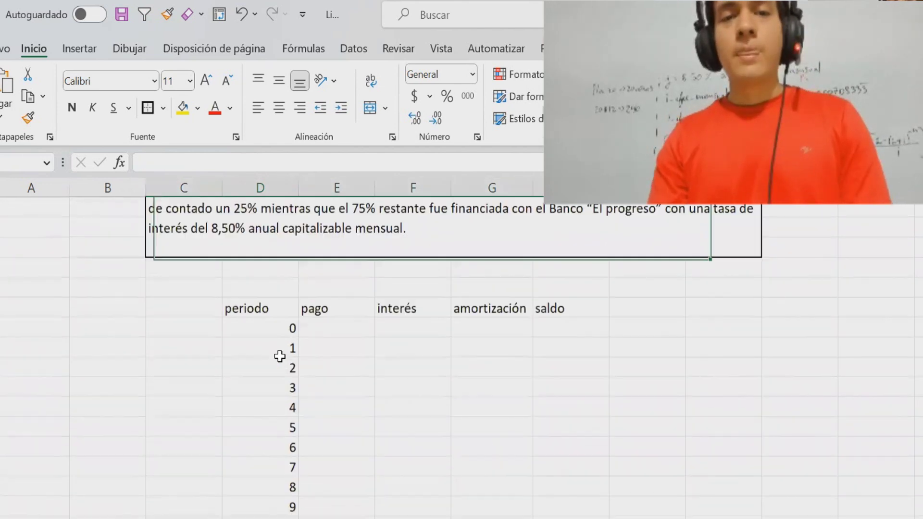
Step: Apply all borders to the whole table, from the periodo–saldo headings down to the row for period 240
key("Down")
key("ctrl+shift+Right")
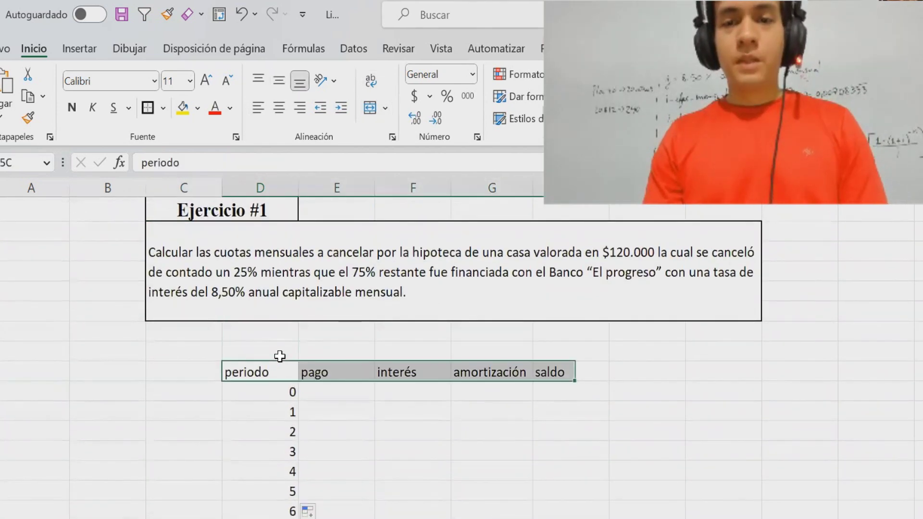
key("ctrl+shift+Left")
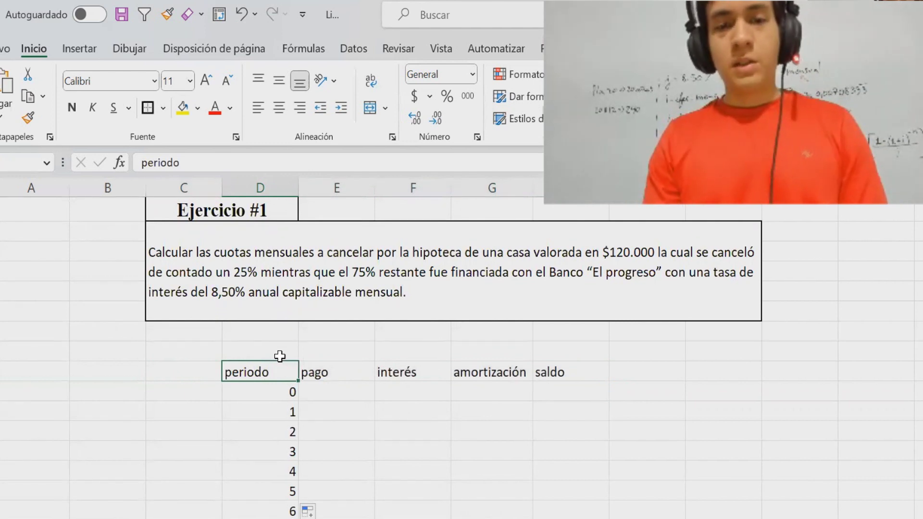
key("ctrl+shift+Right")
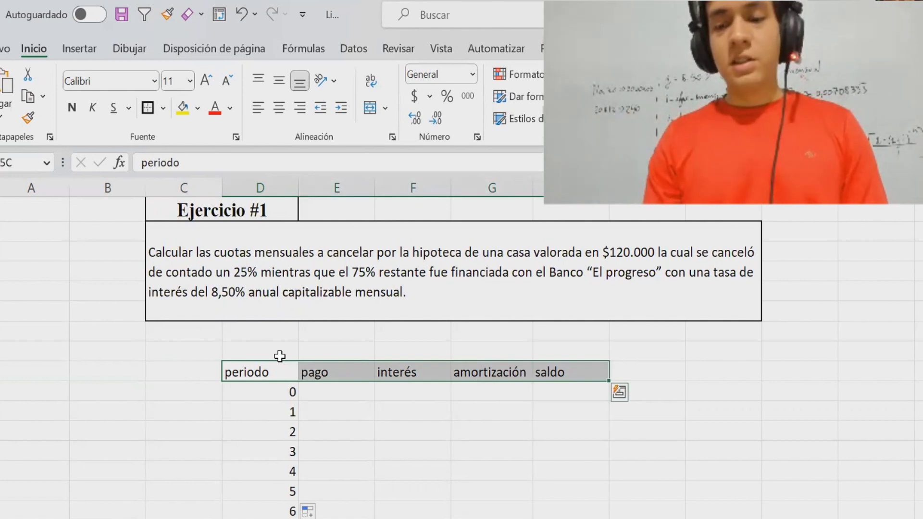
key("ctrl+shift+Down")
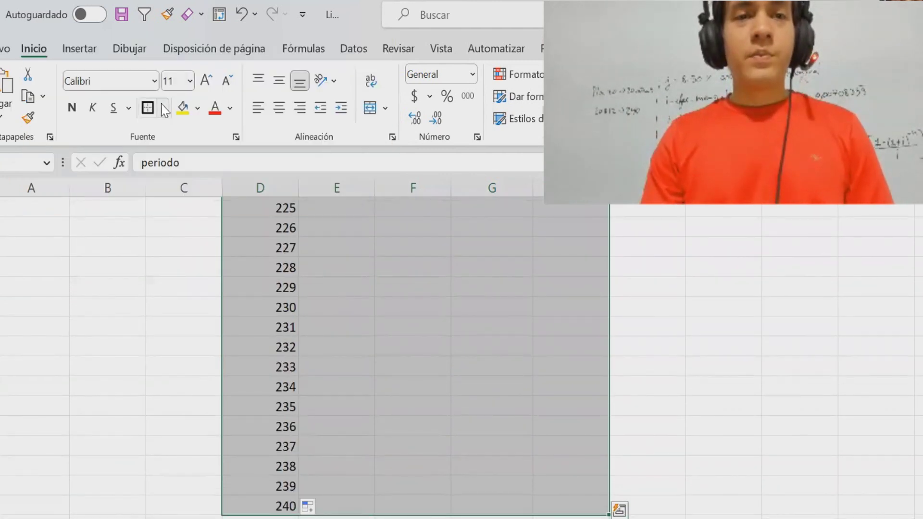
left_click(163, 108)
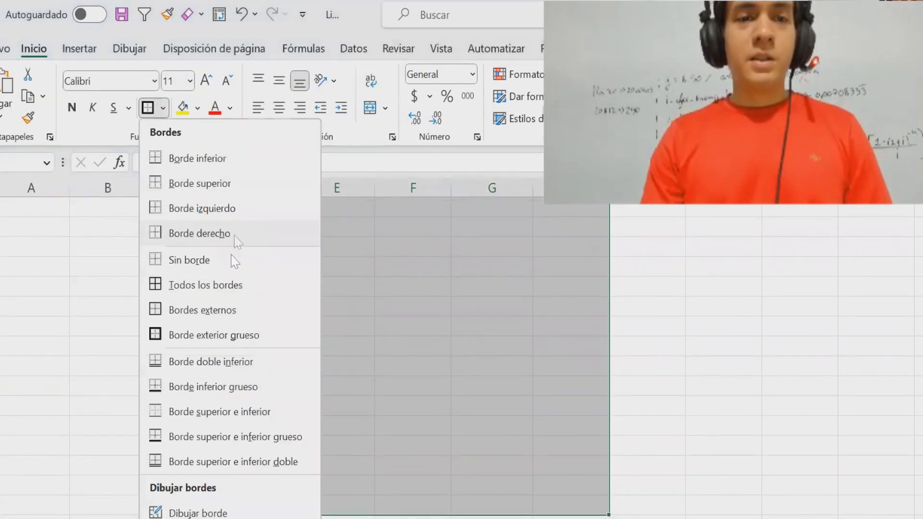
left_click(227, 286)
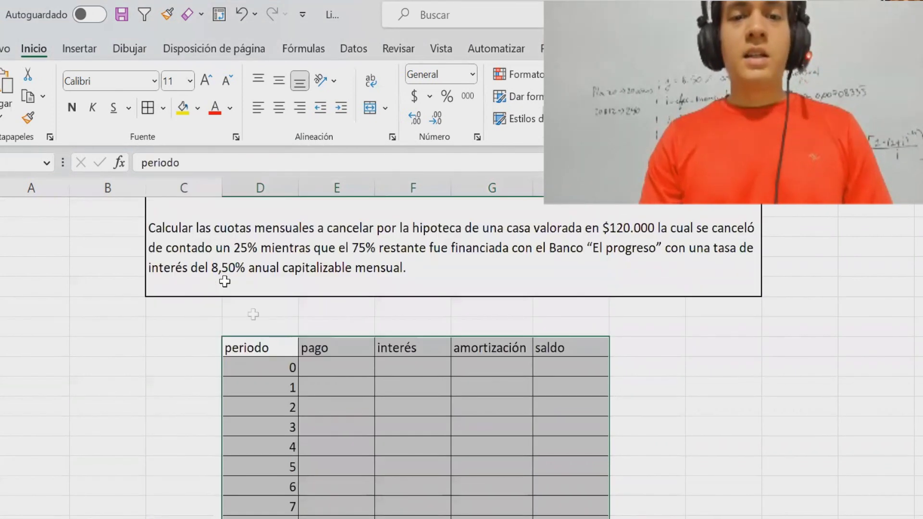
Step: Centre the five table headings horizontally and vertically in their cells
left_click(281, 353)
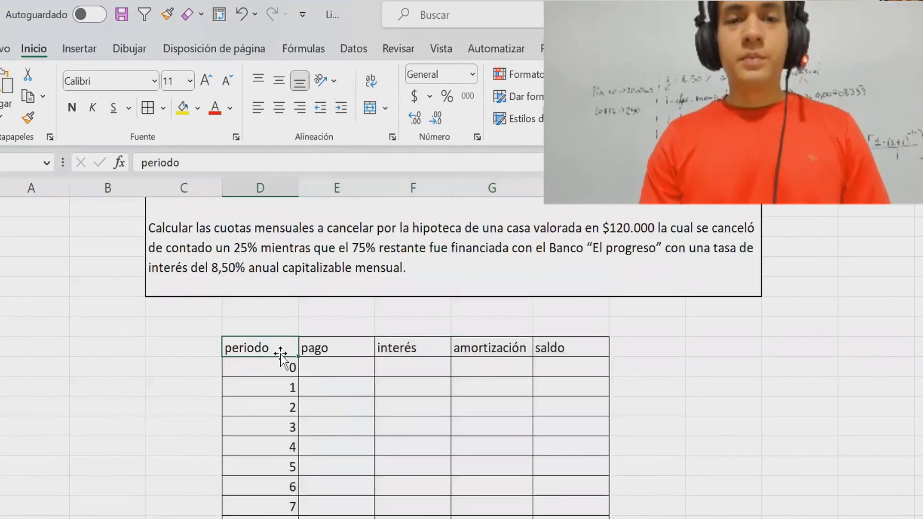
left_click(579, 347, "shift")
left_click(281, 109)
left_click(279, 80)
left_click(355, 368)
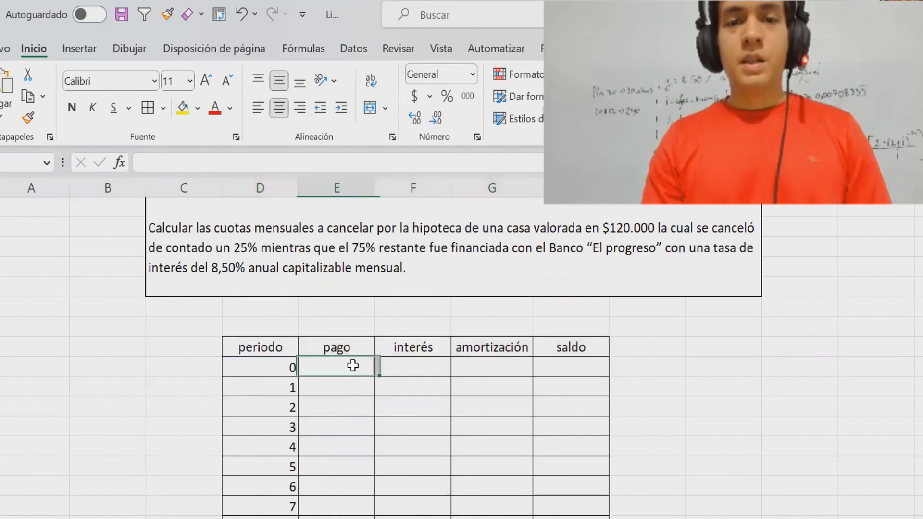
key("Left")
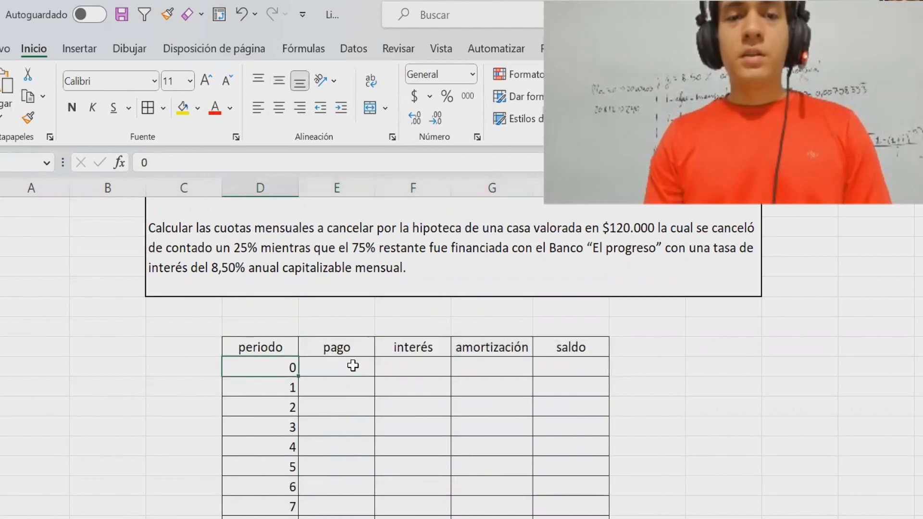
left_click(353, 366)
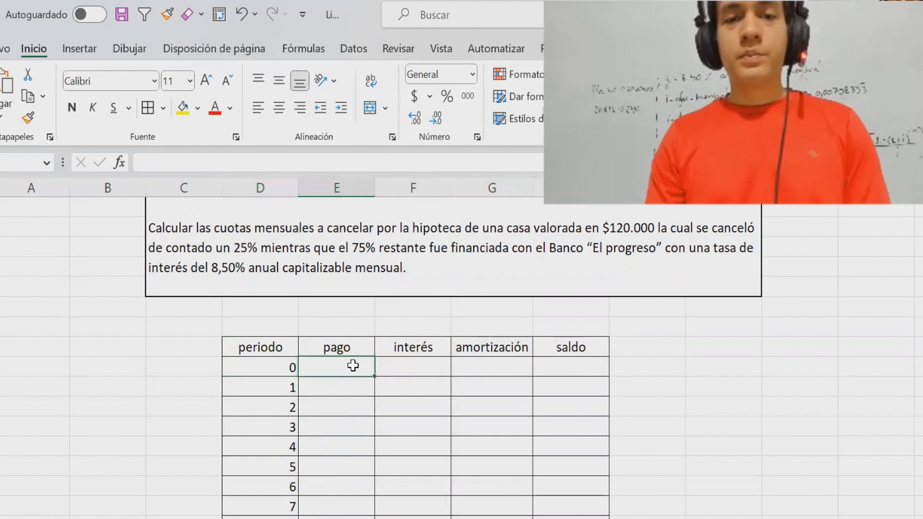
left_click(278, 367)
key("Right")
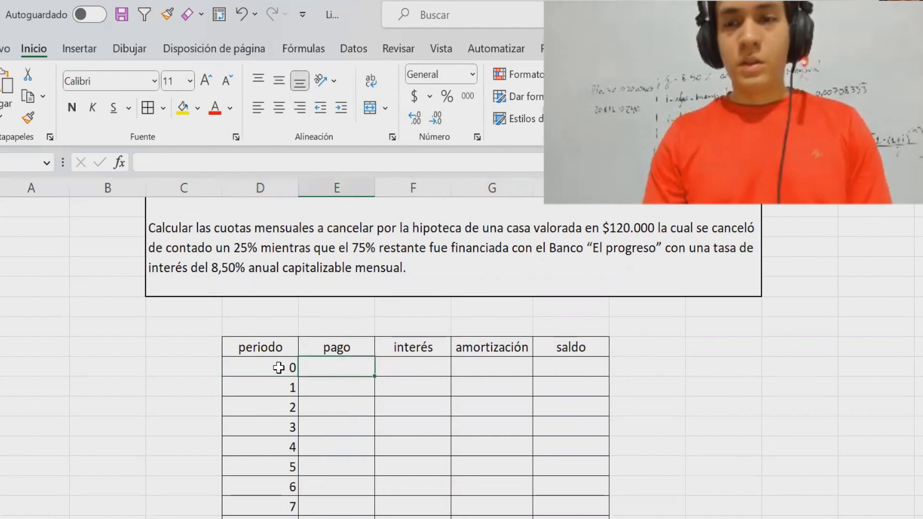
Step: Apply the accounting currency format to the pago, interés, amortización and saldo cells for periods 0 through 240
left_click(569, 372)
key("Left")
key("Left")
key("Left")
key("Left")
key("ctrl+Down")
key("Right")
key("Right")
key("Right")
key("Right")
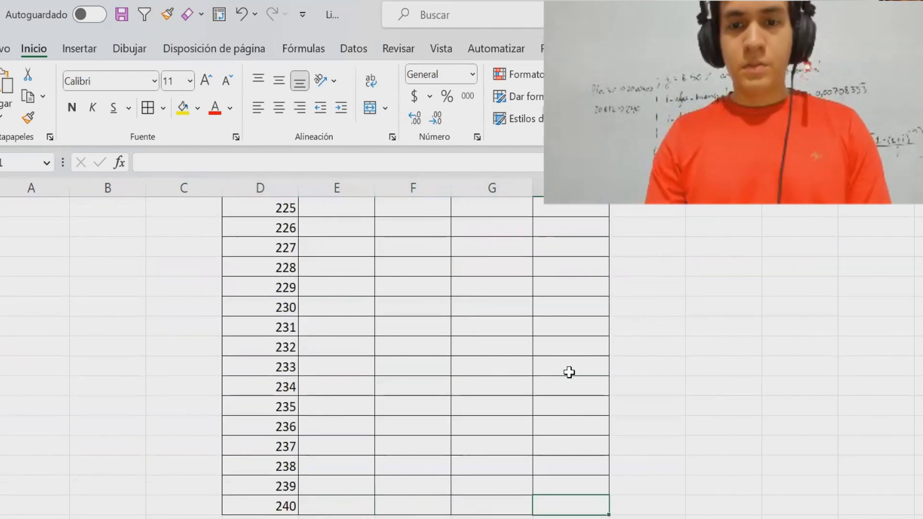
key("ctrl+shift+Up")
scroll(569, 372, "up", 1)
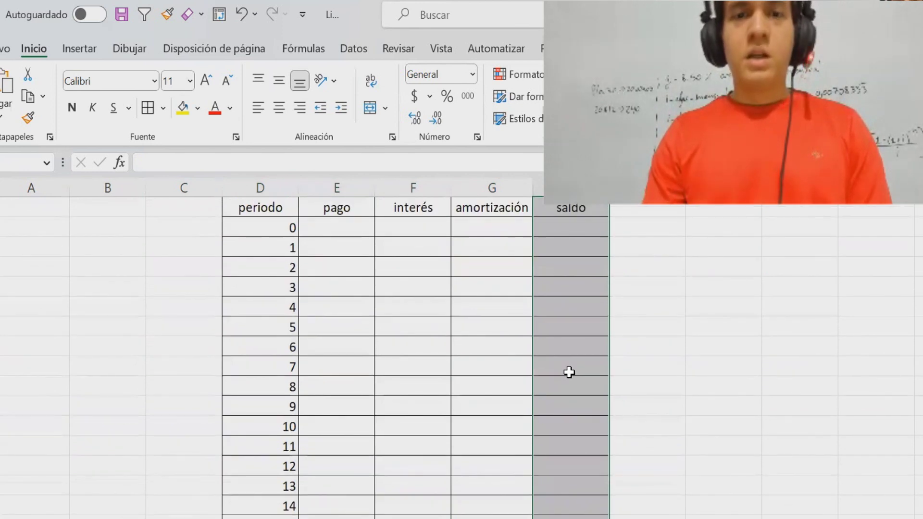
key("shift+Left")
key("shift+Left")
key("shift+Left")
left_click(417, 98)
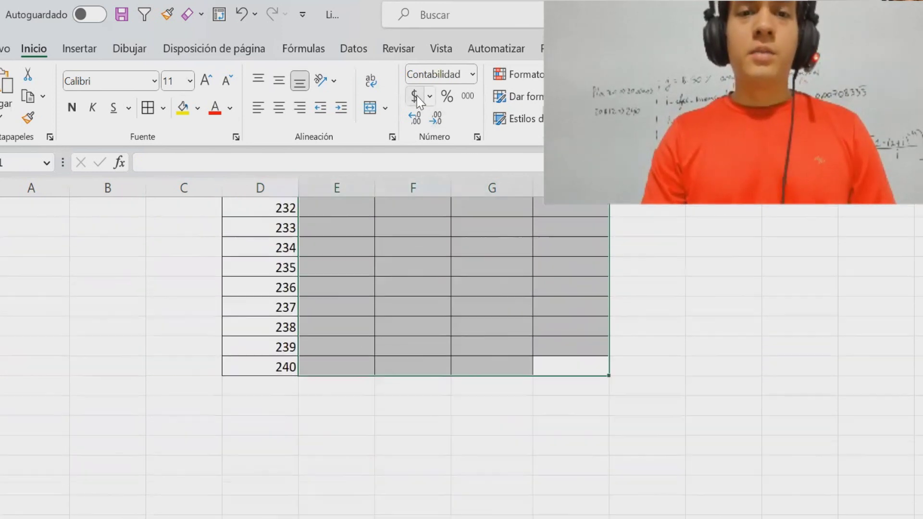
Step: Enter the label "Costo=" in J9, beside the problem table, with the value 120000 in the cell next to it
left_click_drag(921, 490, 922, 217)
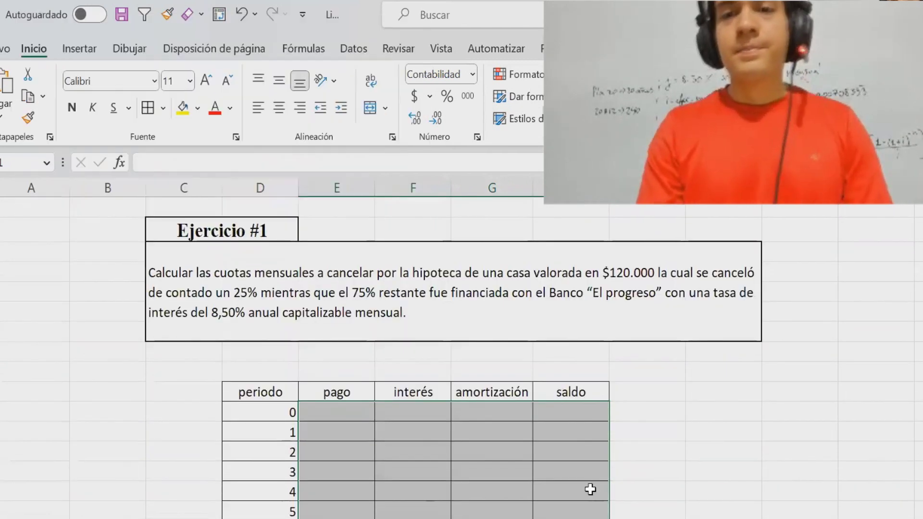
left_click(764, 388)
left_click(744, 380)
type("D")
key("BackSpace")
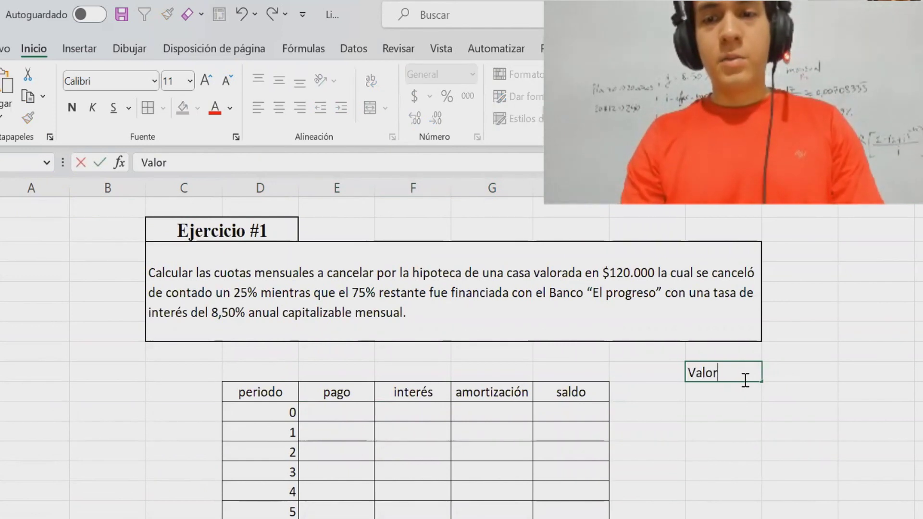
key("BackSpace")
key("BackSpace")
key("BackSpace")
key("BackSpace")
type("Costo")
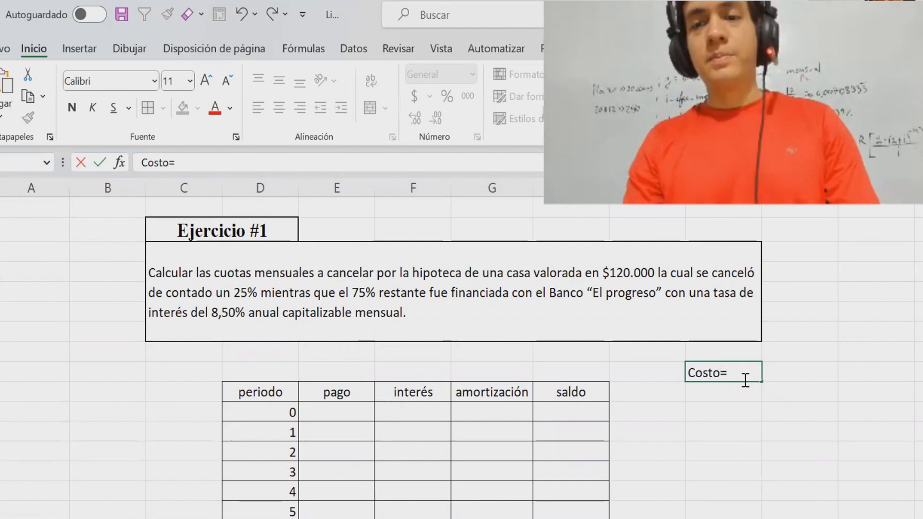
type("=")
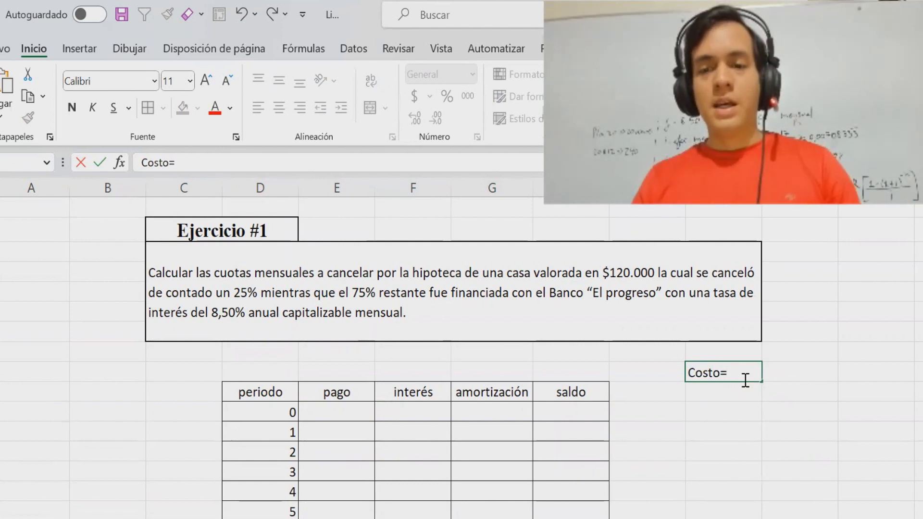
key("Tab")
type("12")
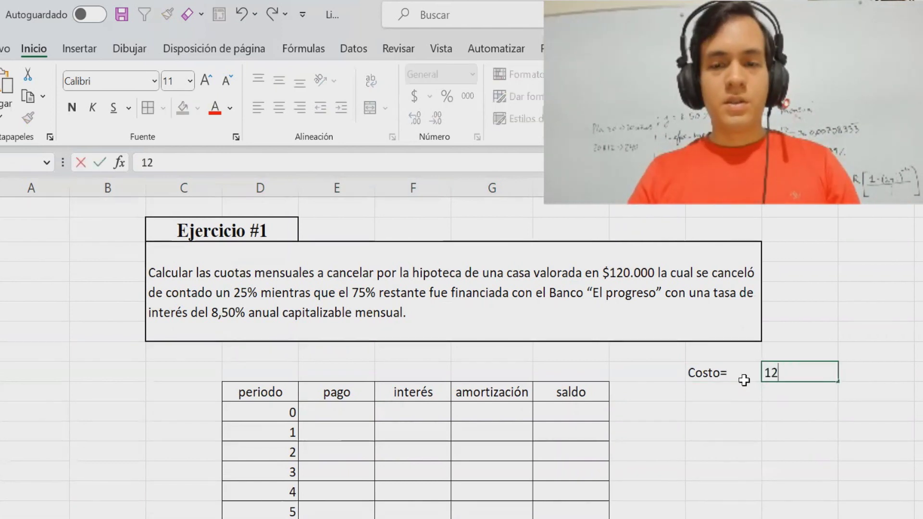
type("0000")
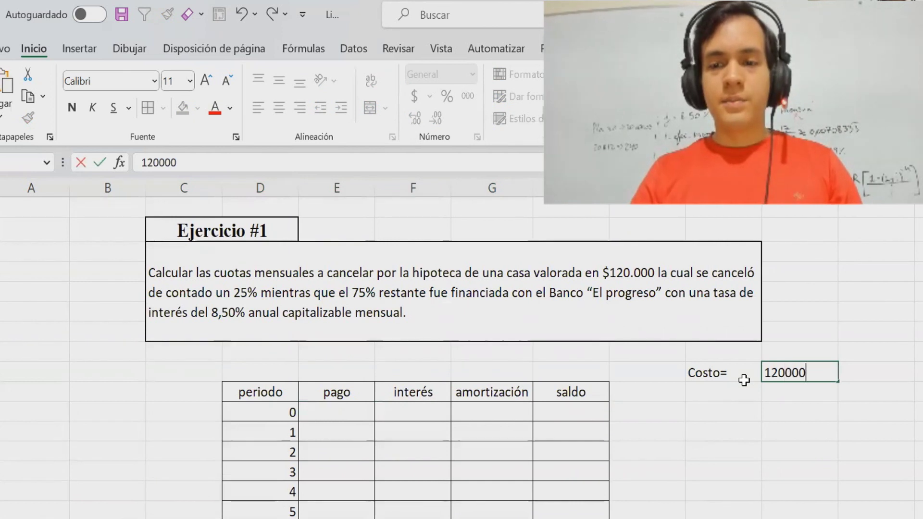
key("Return")
key("Up")
Step: Add an "abono=" row below the cost with the formula =0,25*K9, and give K9:K11 the accounting currency format
left_click(743, 385)
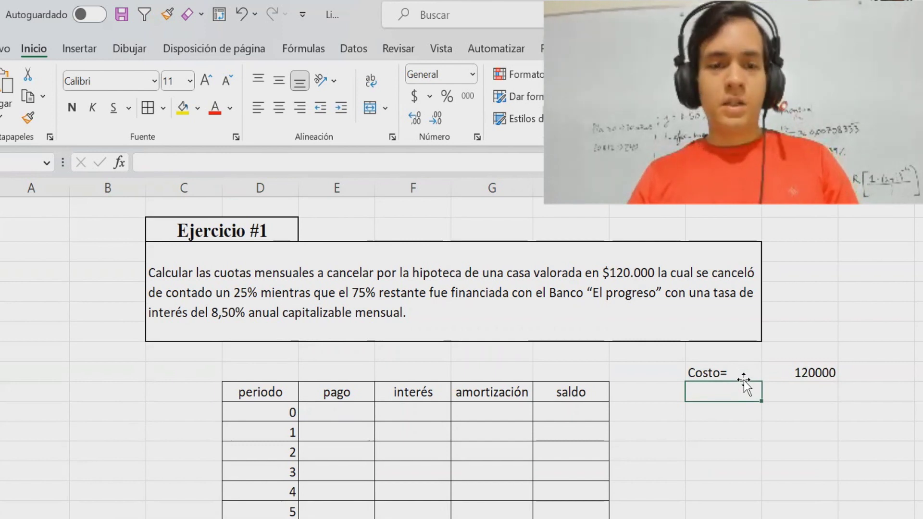
type("abono=")
key("Tab")
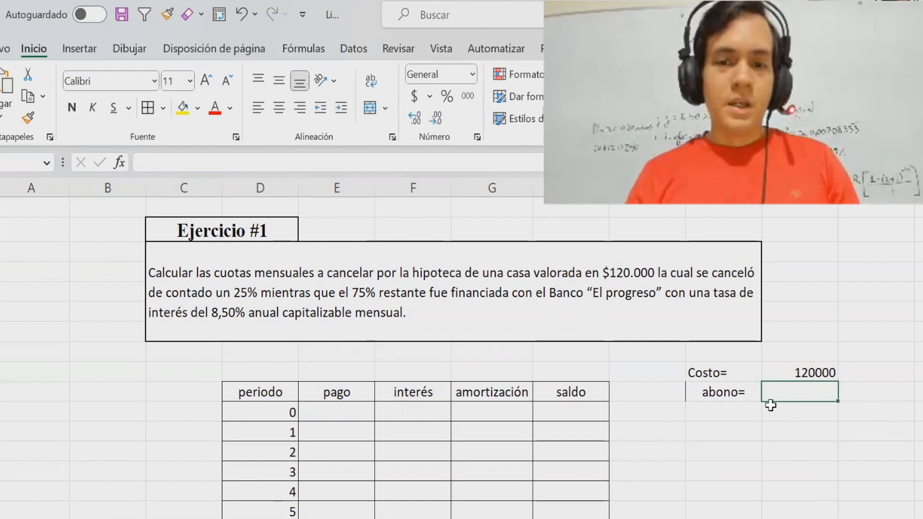
type("=")
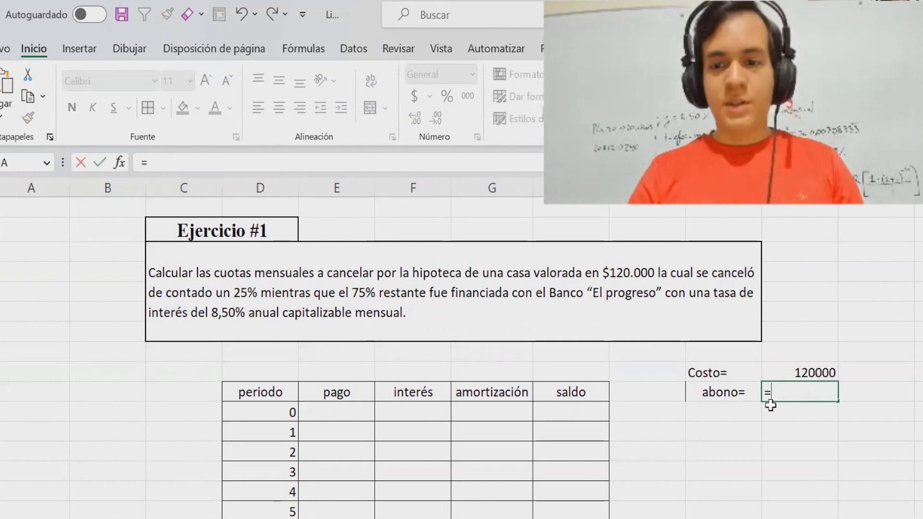
type("0,25")
type("?")
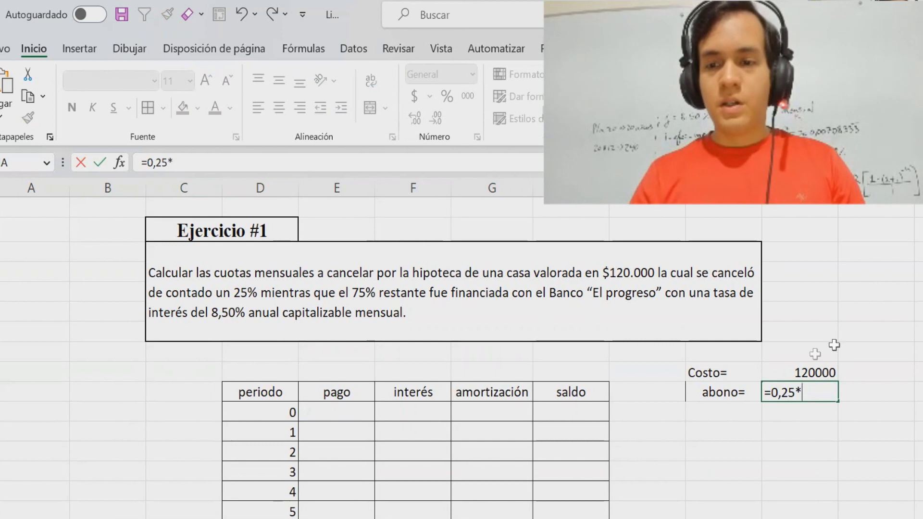
left_click(805, 374)
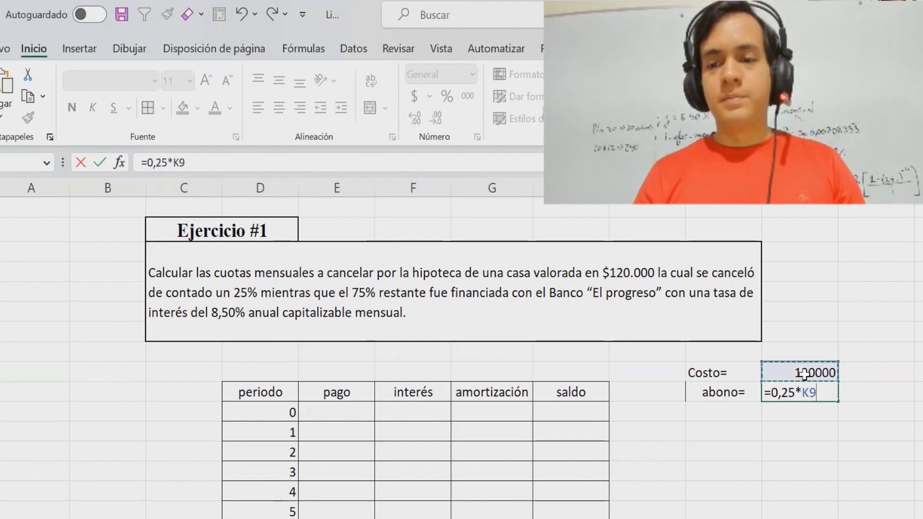
key("Return")
left_click_drag(805, 373, 812, 410)
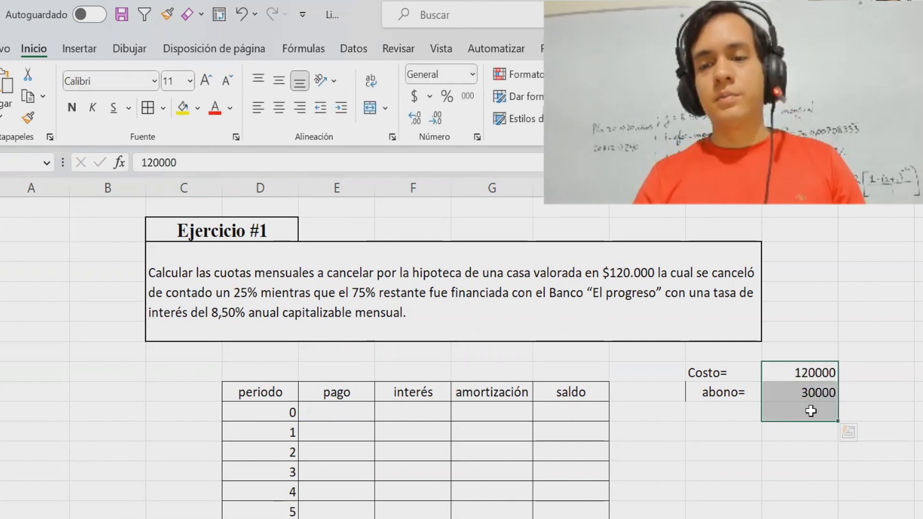
left_click(417, 99)
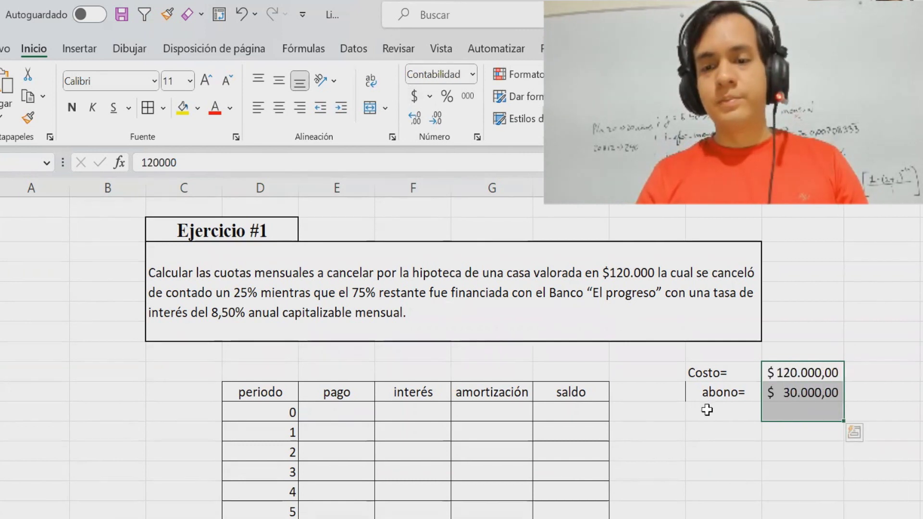
Step: Enter the label "Saldo" in the cell below "abono="
left_click(706, 409)
type("Saldo")
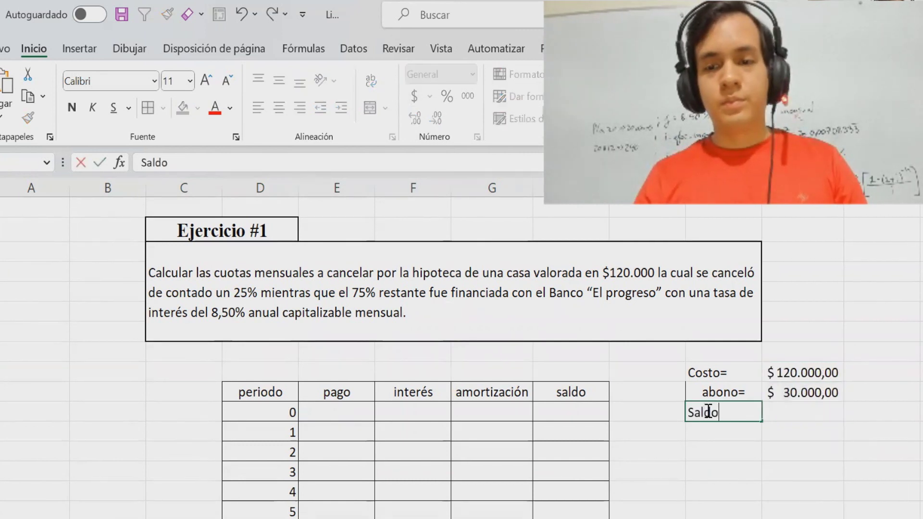
key("Return")
Step: Copy the formatting of the Saldo label onto the "abono=" label cell
left_click(725, 413)
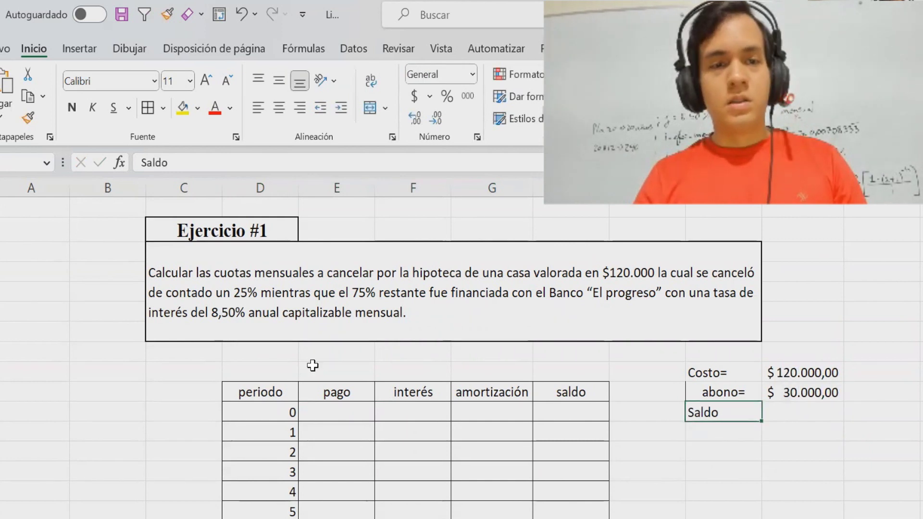
left_click(27, 119)
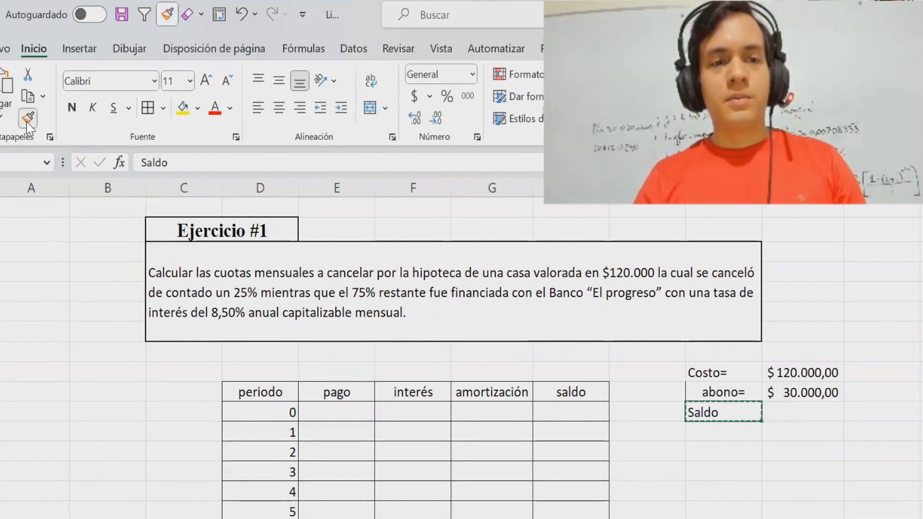
left_click(723, 392)
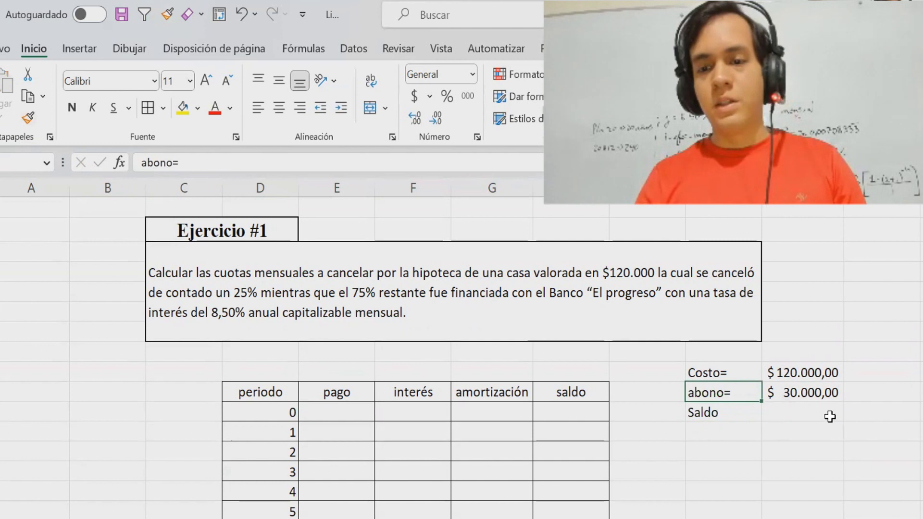
Step: Complete the label as "Saldo=" and calculate the balance beside it as the cost minus the abono
left_click(723, 409)
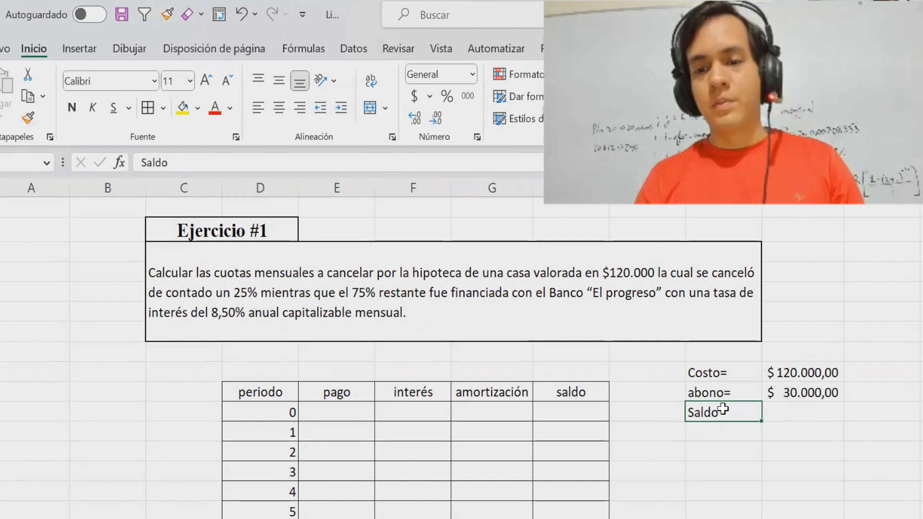
left_click(481, 163)
type("=")
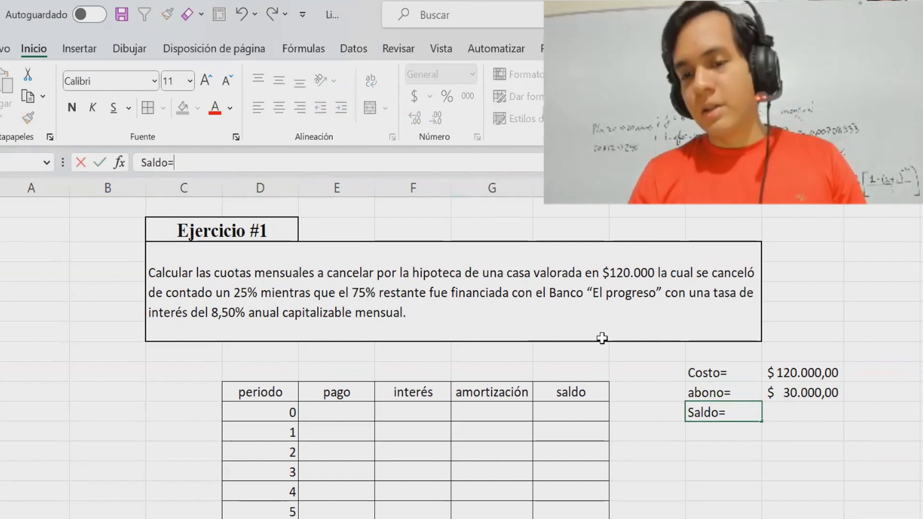
left_click(809, 405)
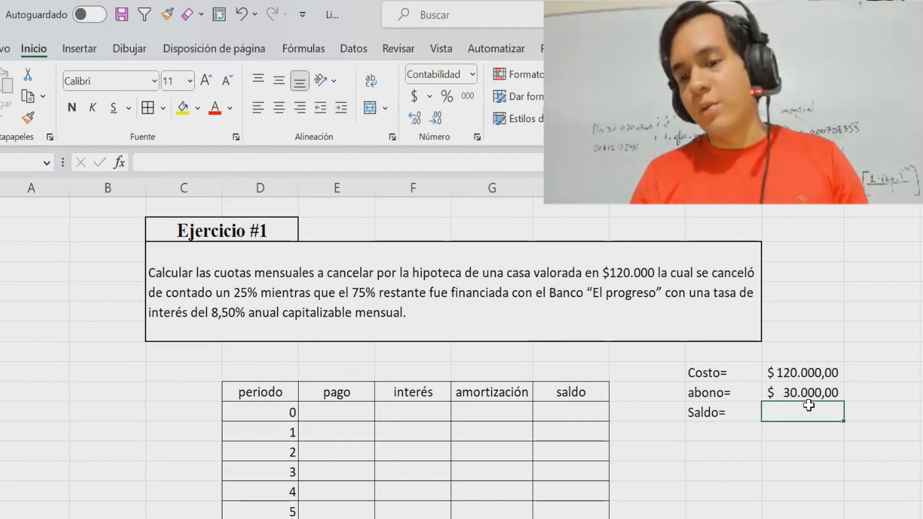
type("=")
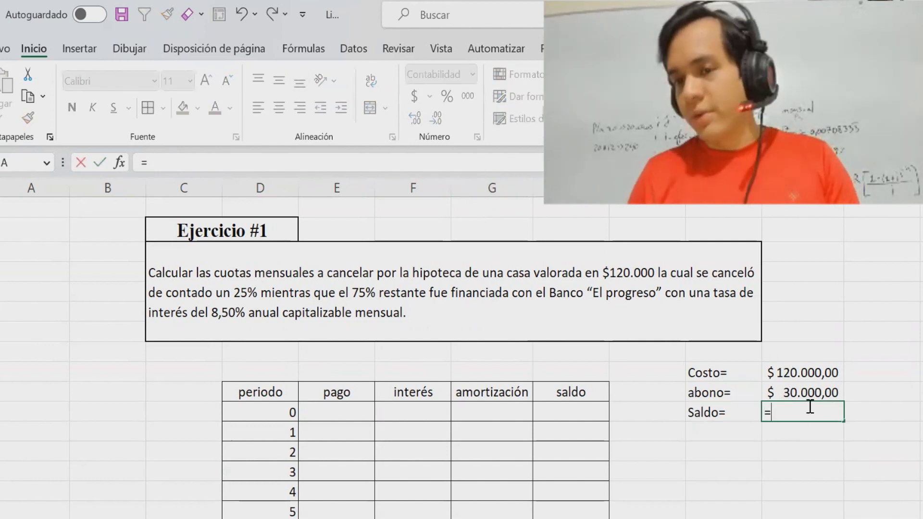
left_click(812, 370)
type("-")
key("Down")
key("Up")
key("Up")
key("Return")
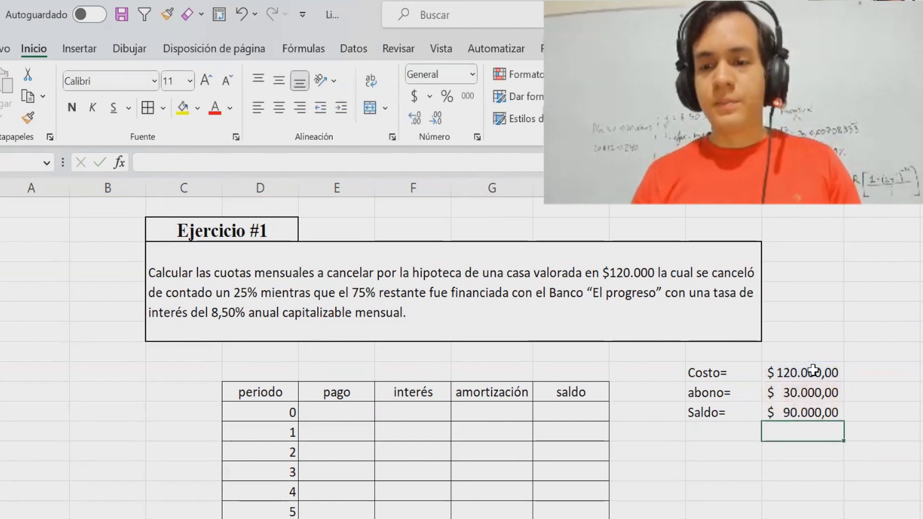
Step: Link the table's saldo cell for periodo 0 to the calculated Saldo value
left_click(570, 417)
type("=")
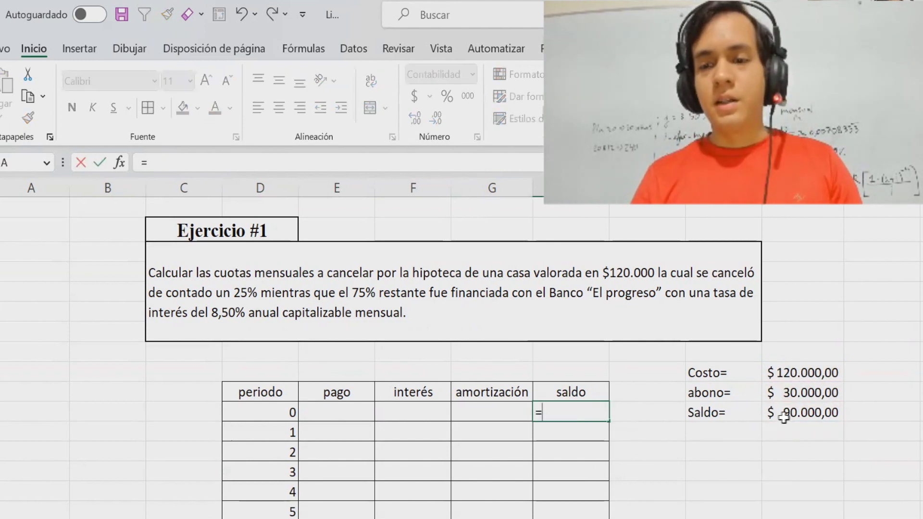
left_click(788, 414)
key("Return")
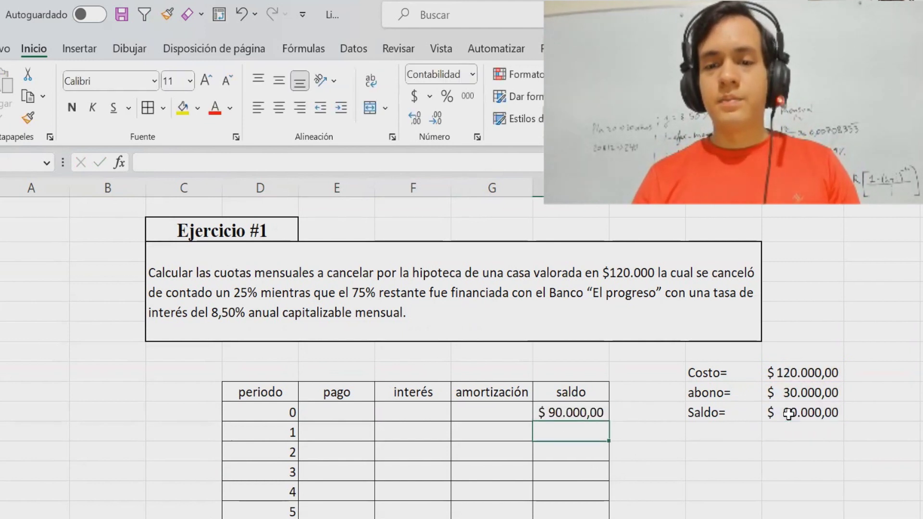
Step: Enter the nominal rate two rows below Saldo as "j=", 8,50% and the note "anual cap. mensual" in adjacent cells
left_click(729, 452)
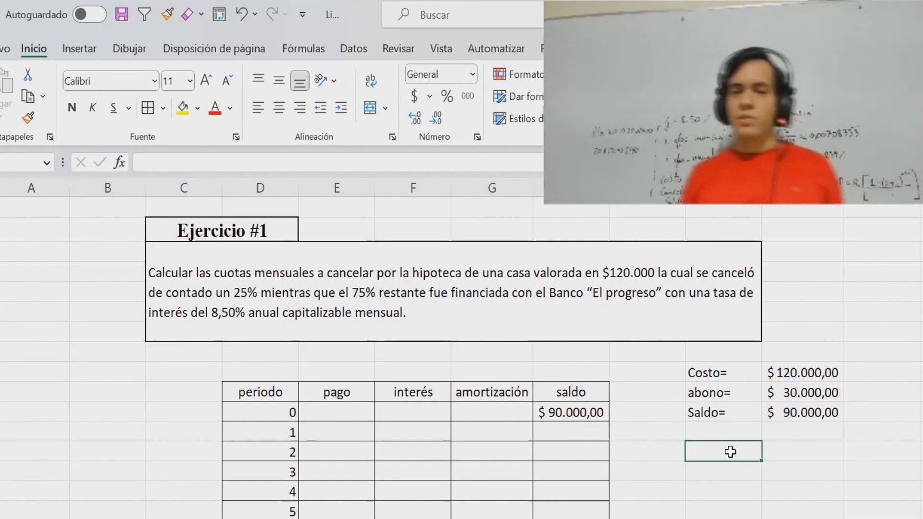
type("j=")
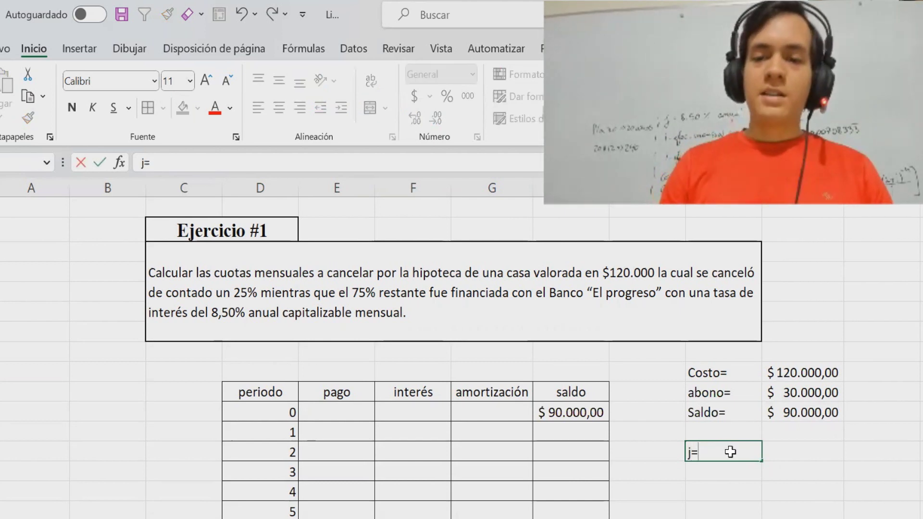
key("Tab")
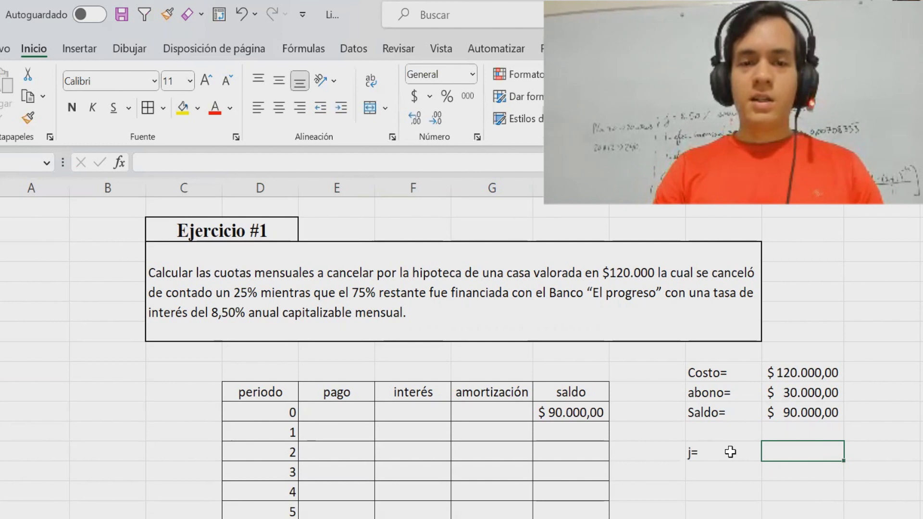
type("8,50%")
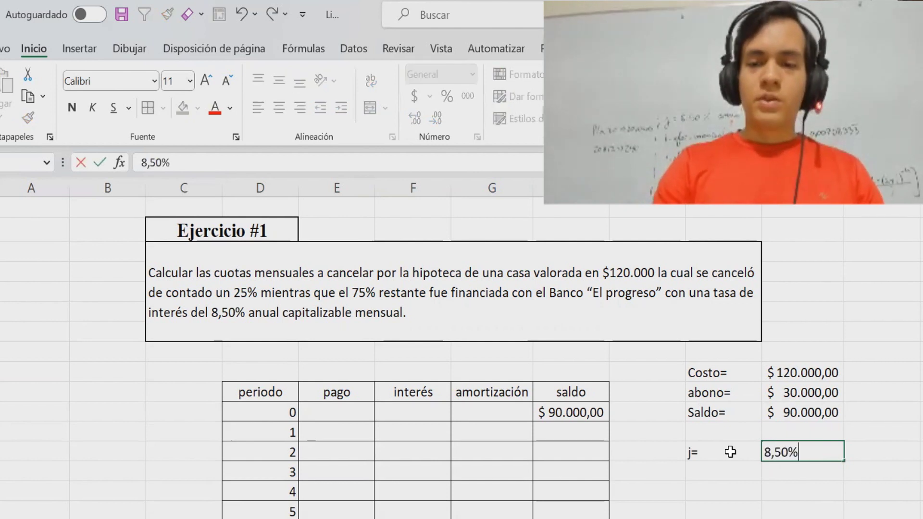
key("Tab")
type("anua")
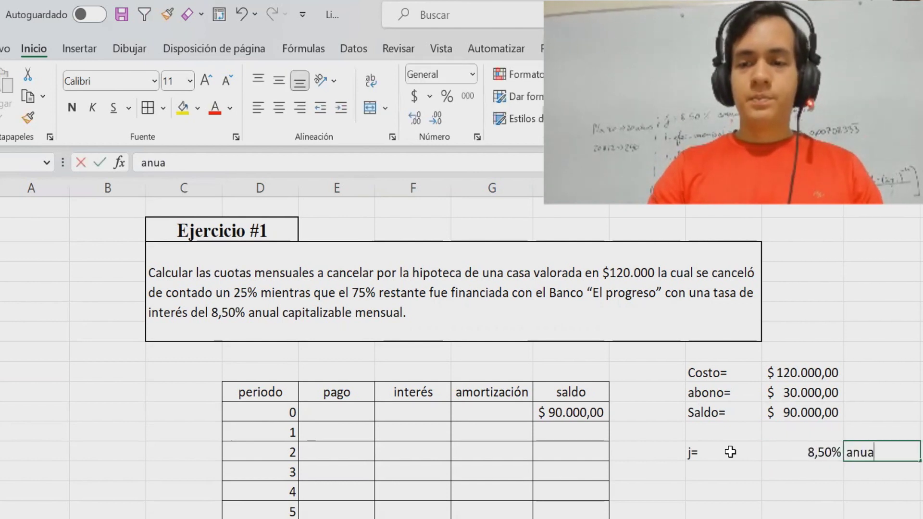
type("l ca")
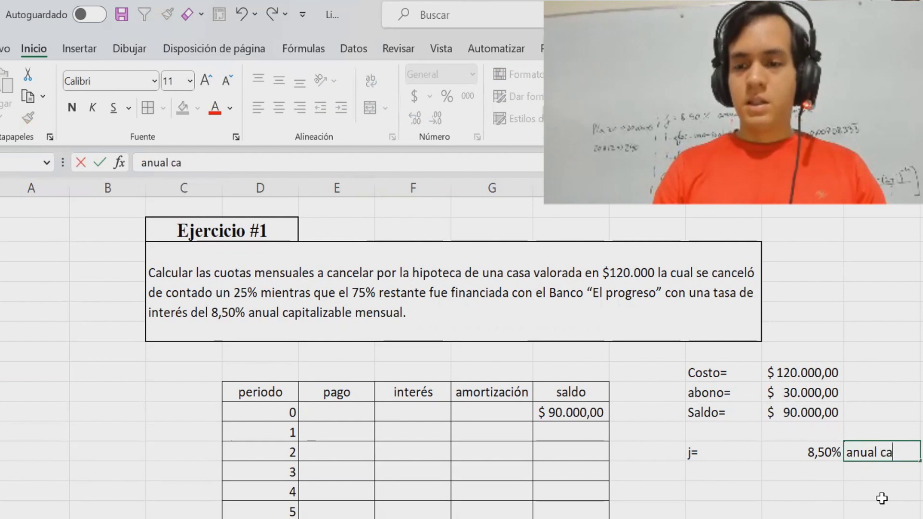
type("p. mensual")
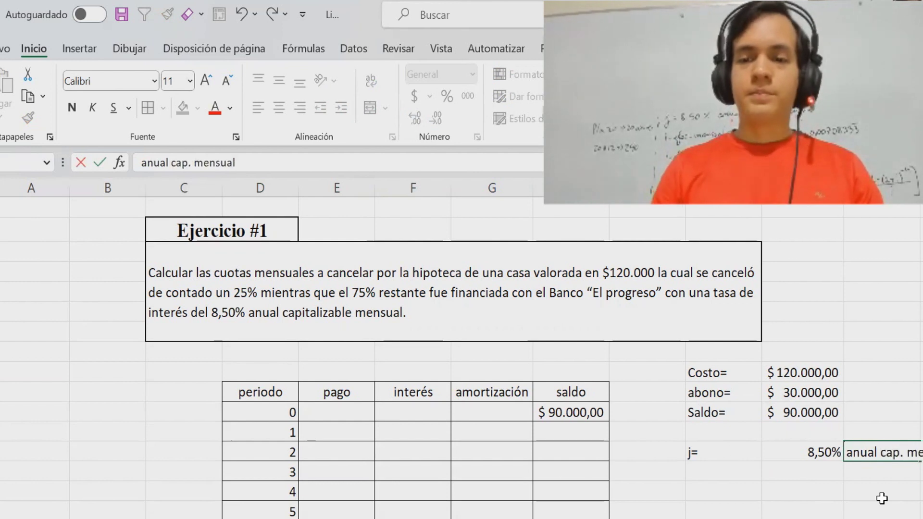
key("Return")
Step: Label the row below j as "i=" and calculate the monthly rate beside it as the nominal rate divided by 12
type("i=")
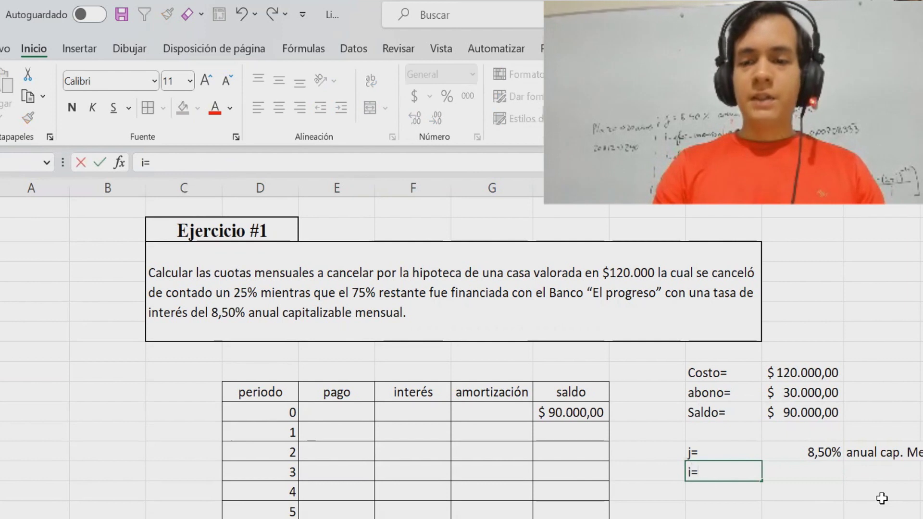
key("Tab")
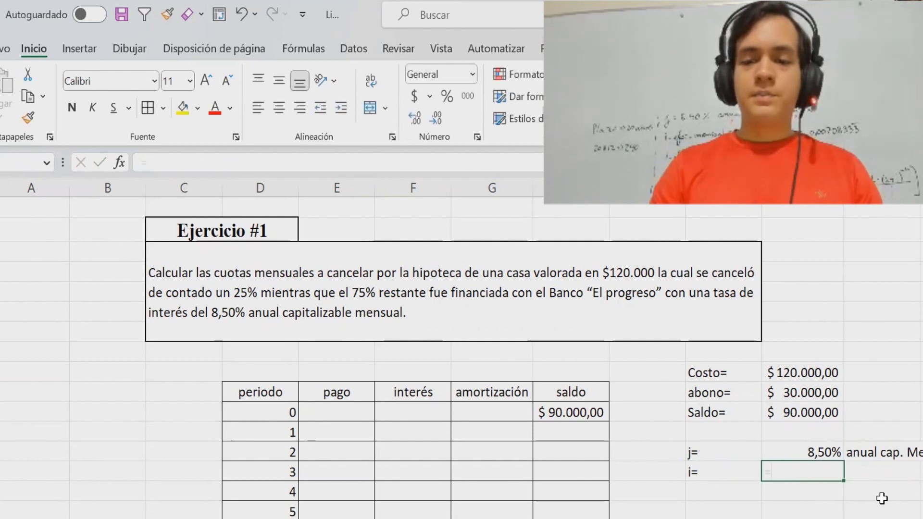
type("=")
left_click(816, 450)
type("/(")
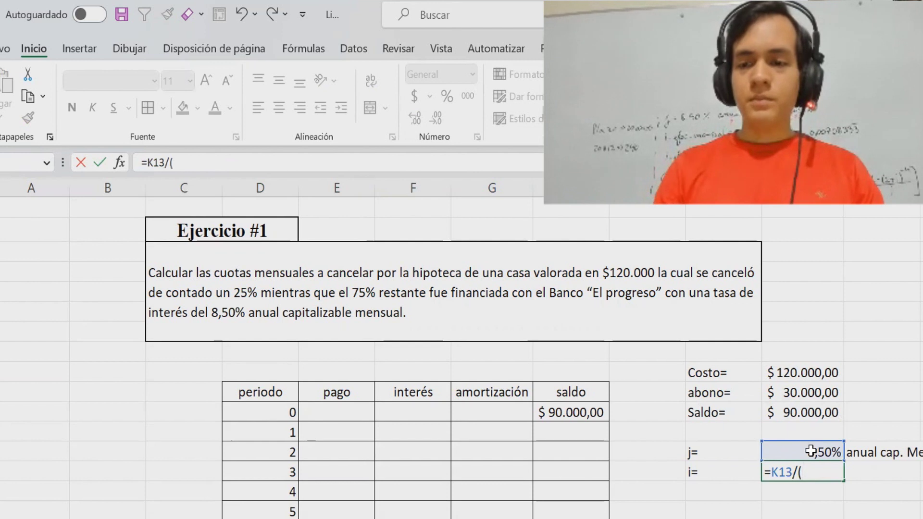
type("12")
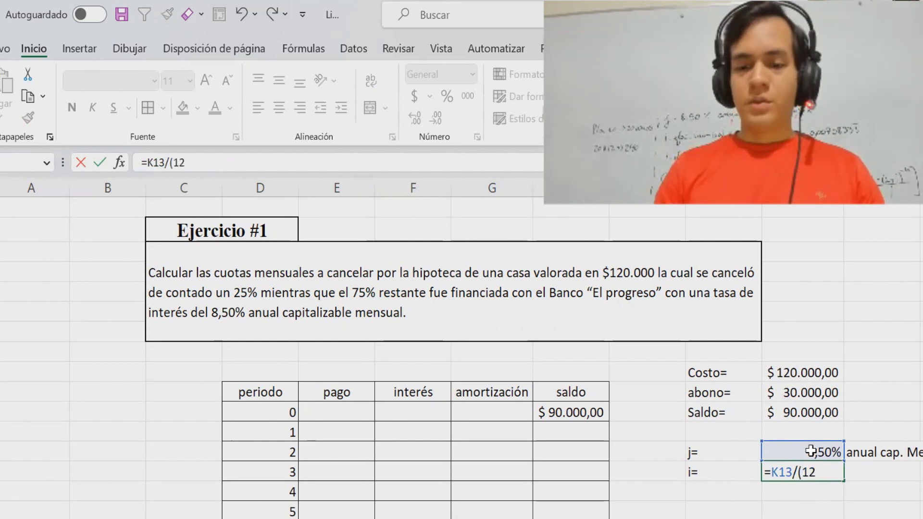
type(")")
key("Return")
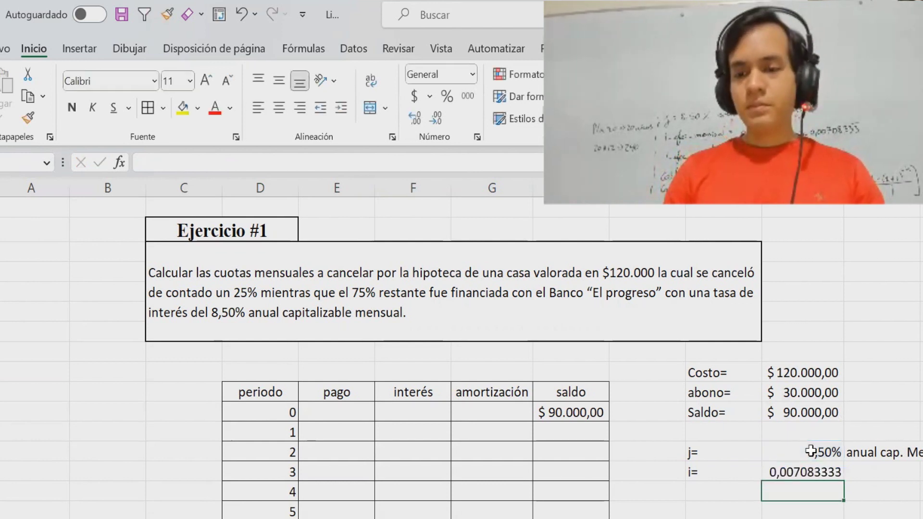
Step: Format the calculated i rate as a percentage with two decimal places
left_click(790, 472)
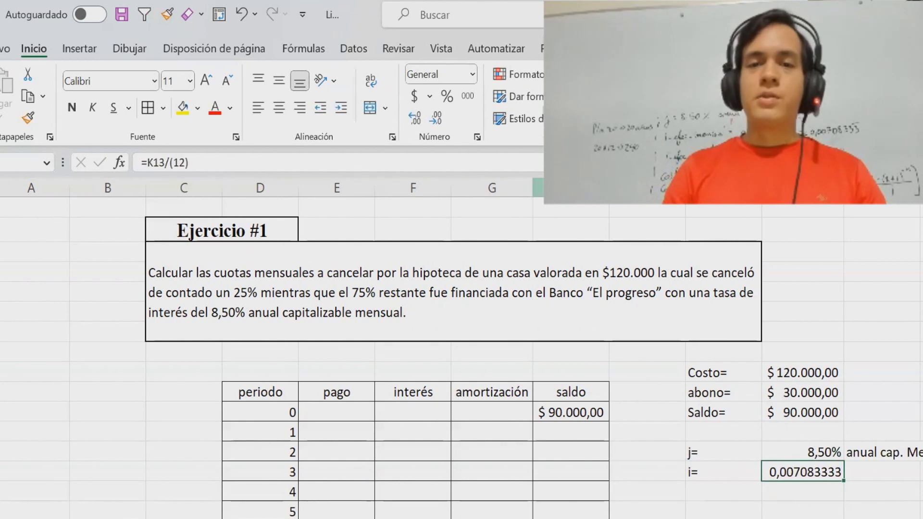
left_click(446, 96)
left_click(414, 118)
left_click(414, 119)
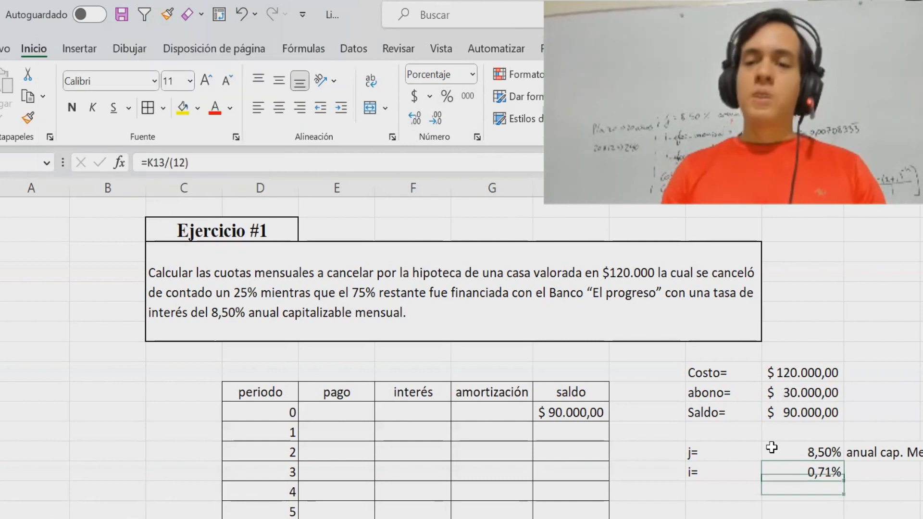
key("Return")
Step: Add the note "mensual" in the cell next to the i rate
scroll(771, 448, "down", 1)
left_click(771, 447)
key("Right")
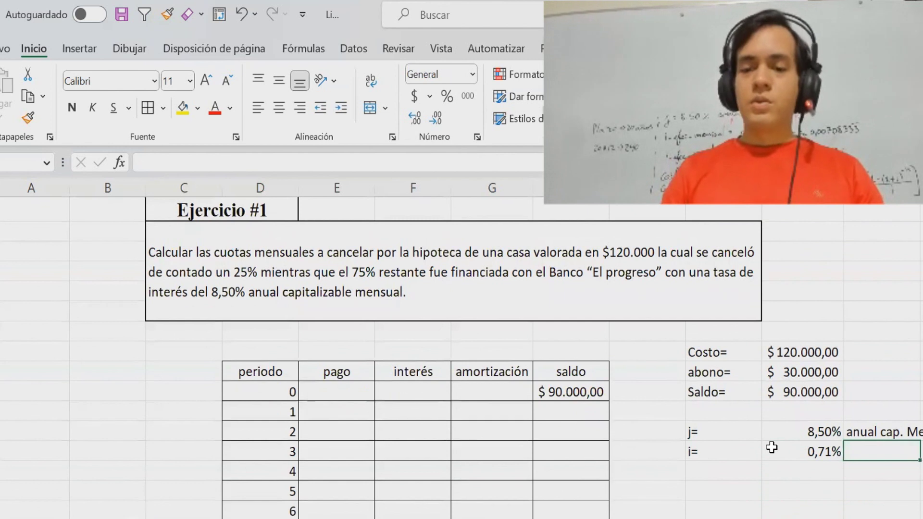
type("mensual")
key("Return")
Step: Enter the loan term below the i row as "plazo=", 20 and "años" in adjacent cells
key("Left")
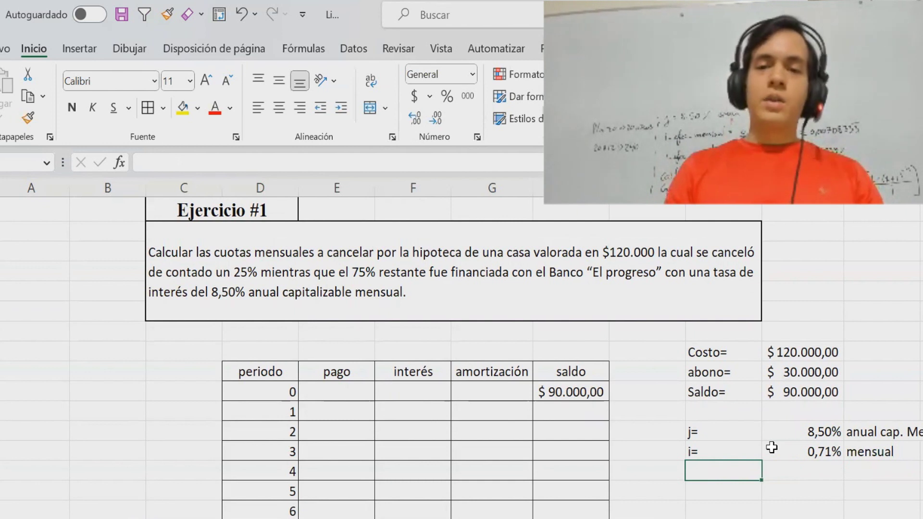
type("plazo=")
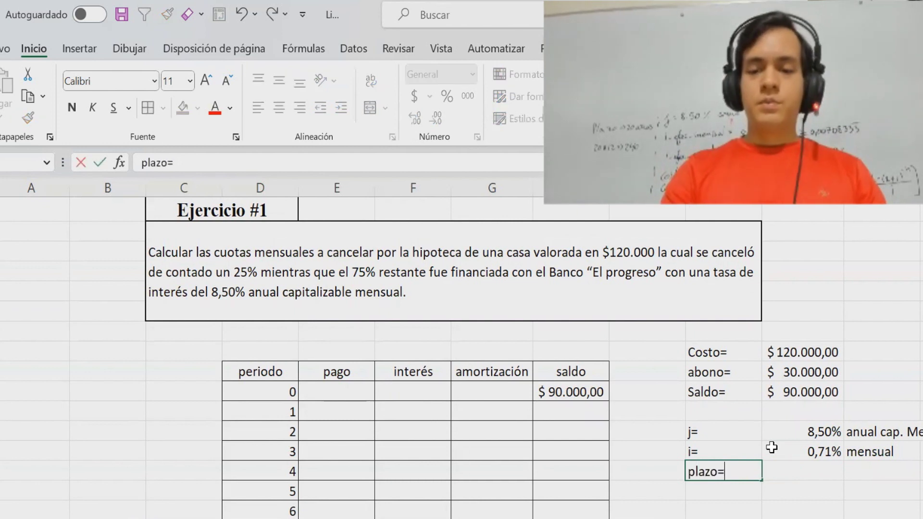
key("Right")
type("20")
key("Right")
type("años")
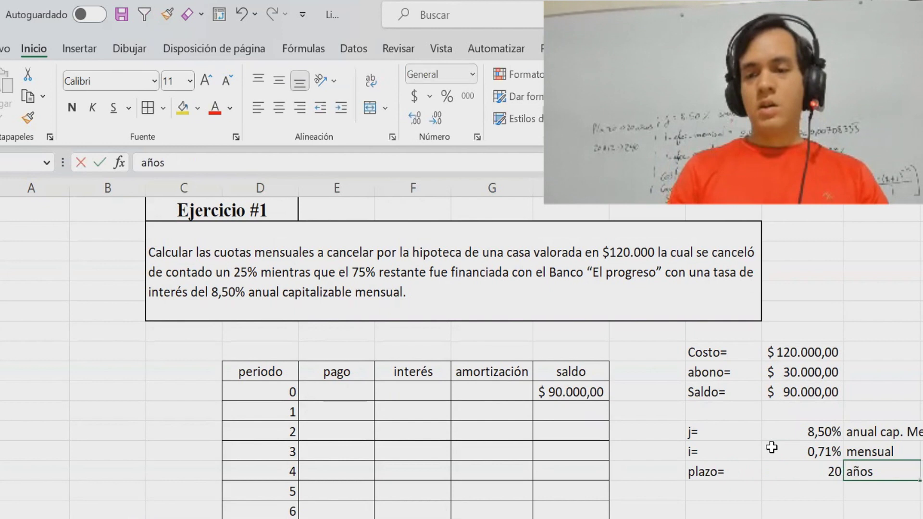
key("Return")
Step: Copy the "plazo=" label one row down and calculate the term in months beside it as the years times 12
key("Up")
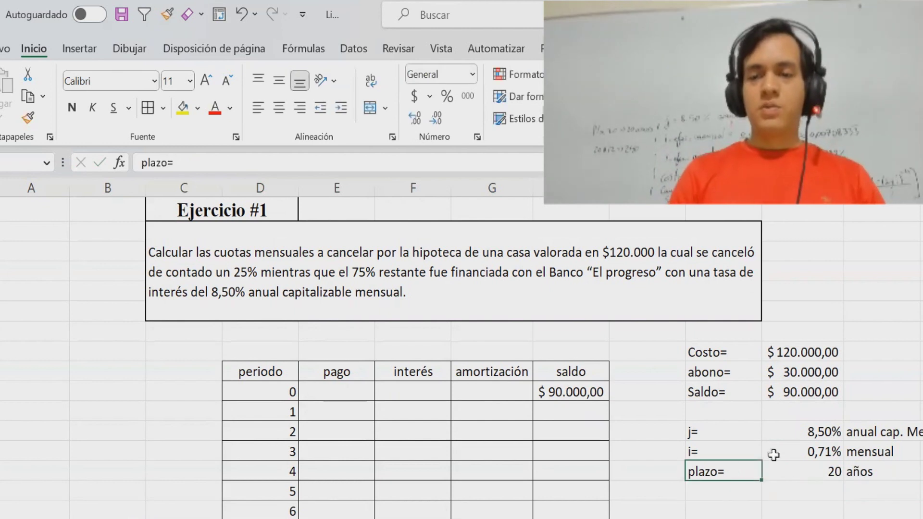
left_click_drag(763, 480, 766, 492)
left_click(767, 492)
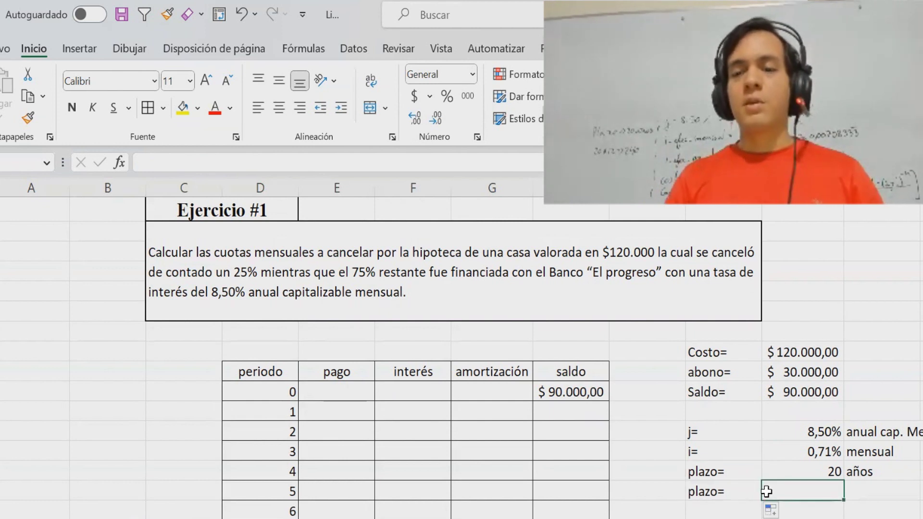
type("=")
left_click(814, 474)
type("*12")
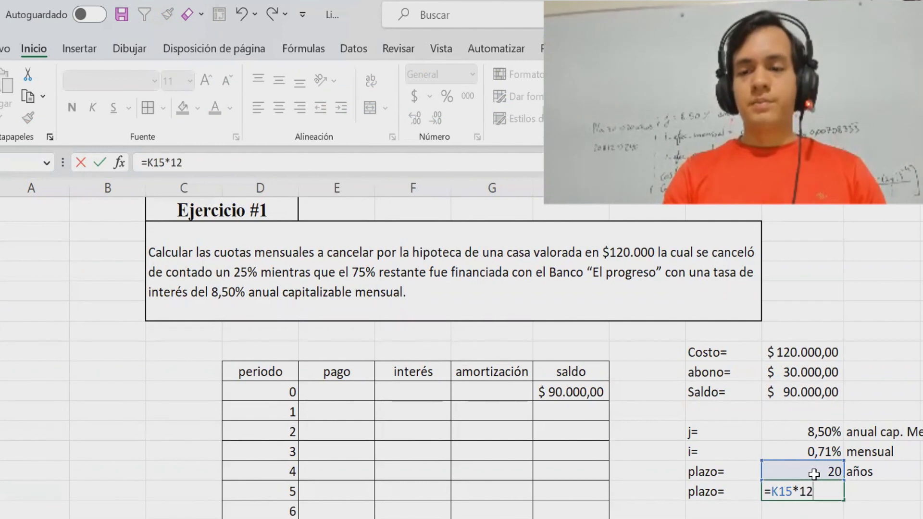
key("Return")
Step: Enter the unit "meses" next to the term calculated in months
key("Up")
key("Right")
type("mens")
key("BackSpace")
key("BackSpace")
key("BackSpace")
type("ses")
key("Return")
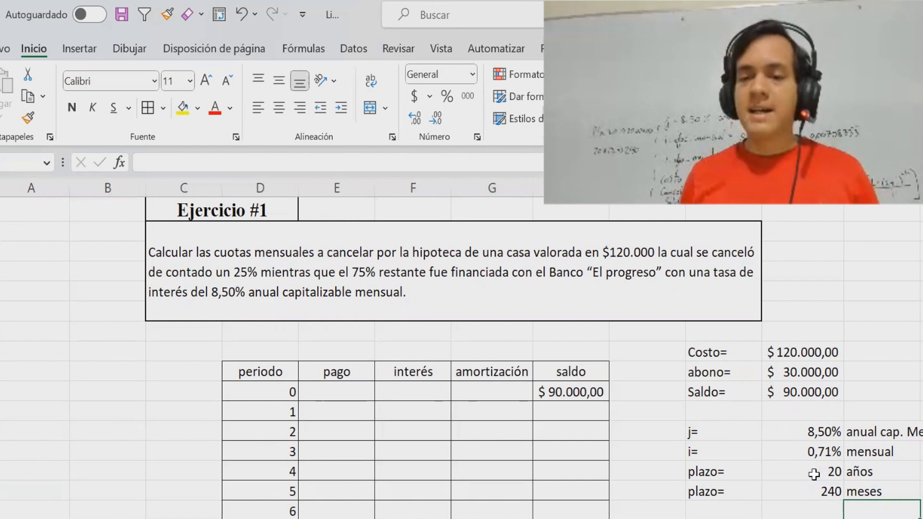
Step: Enter the label "Pago=" two rows below the plazo in months
key("Down")
key("Down")
key("Down")
key("Down")
key("Left")
key("Left")
key("Up")
key("Up")
key("Up")
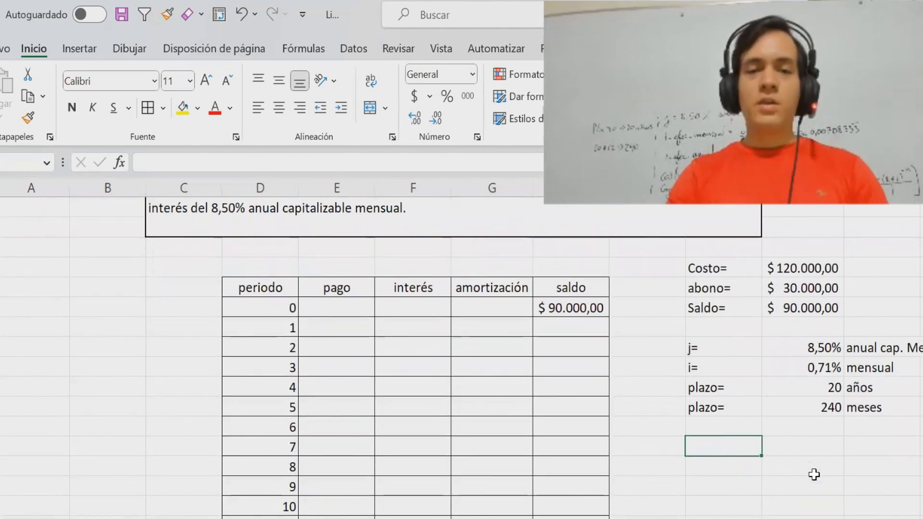
type("Pa")
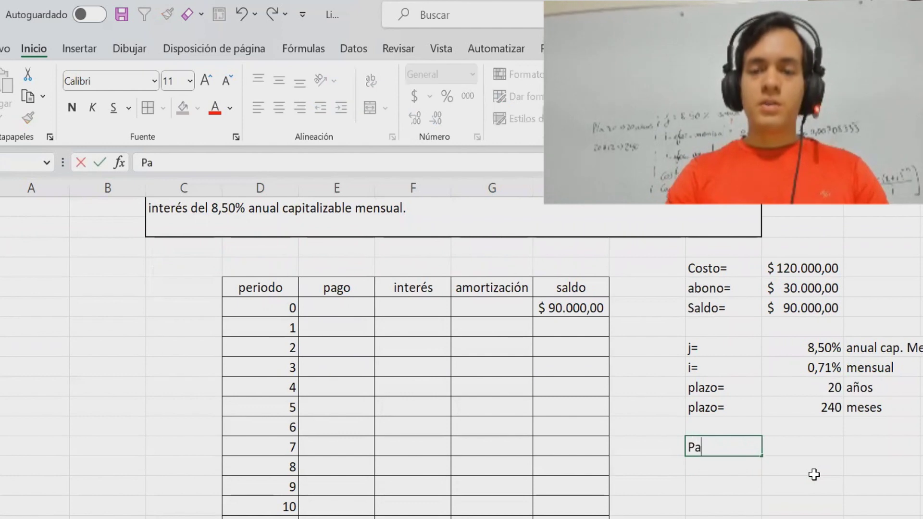
type("go=")
key("Tab")
Step: Calculate the monthly payment beside Pago= with PAGO, using i (K14) as rate, plazo in months (K16) as periods and negative Saldo (-K11) as present value
type("=")
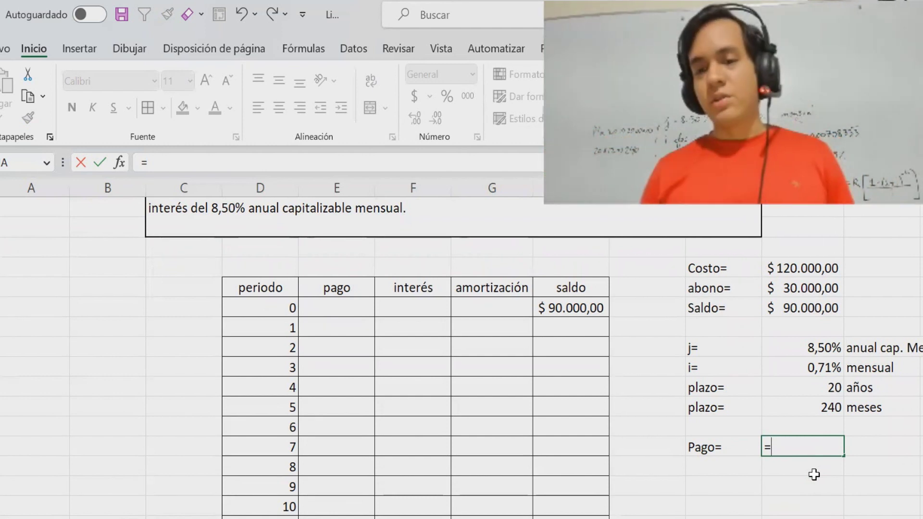
type("pago(")
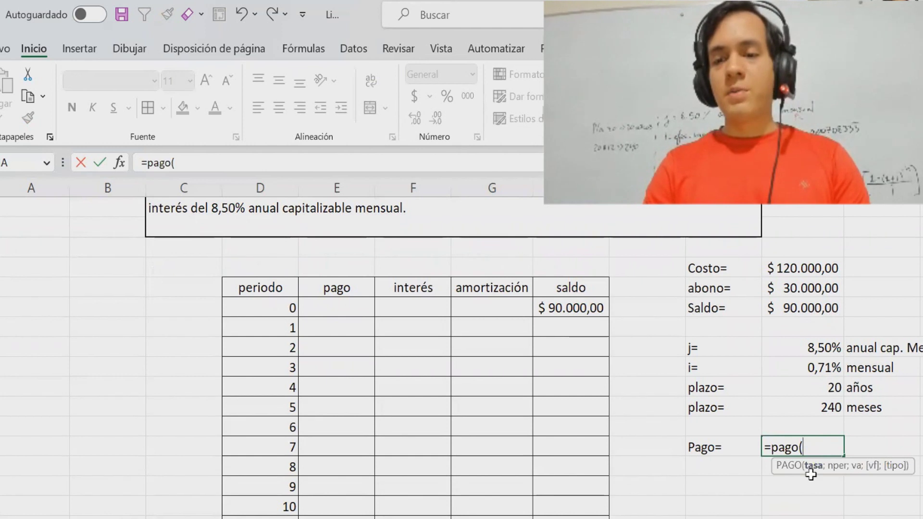
left_click(819, 363)
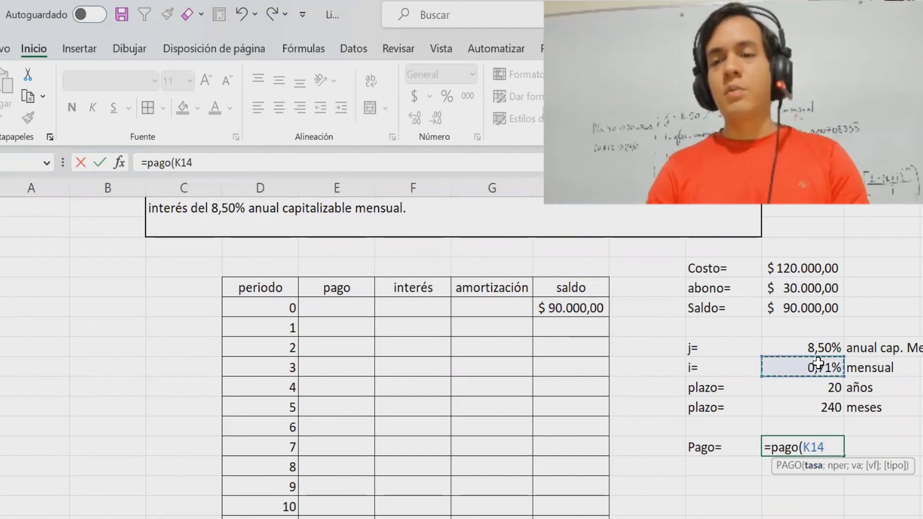
type(";")
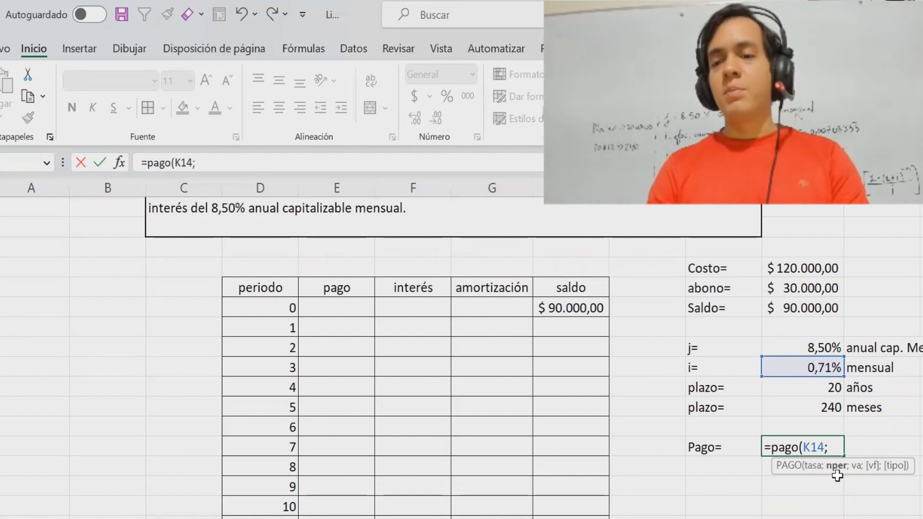
left_click(818, 409)
type(";")
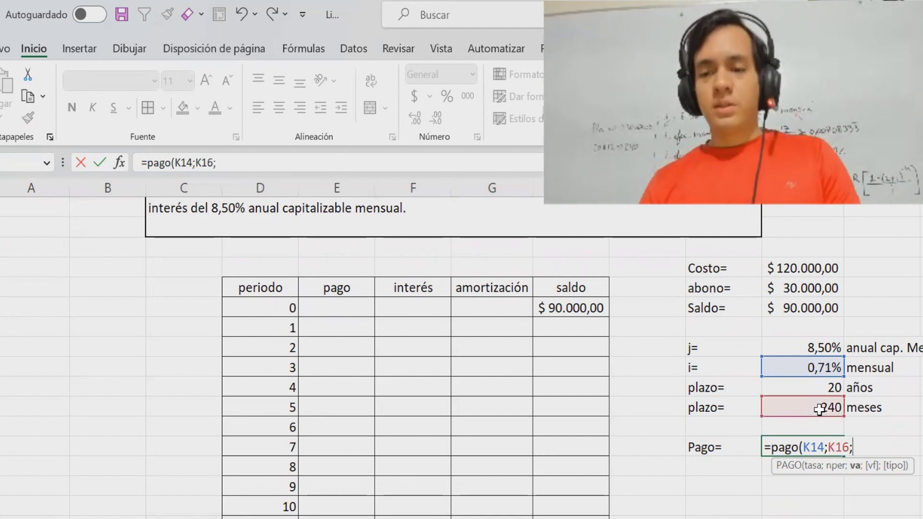
type("-")
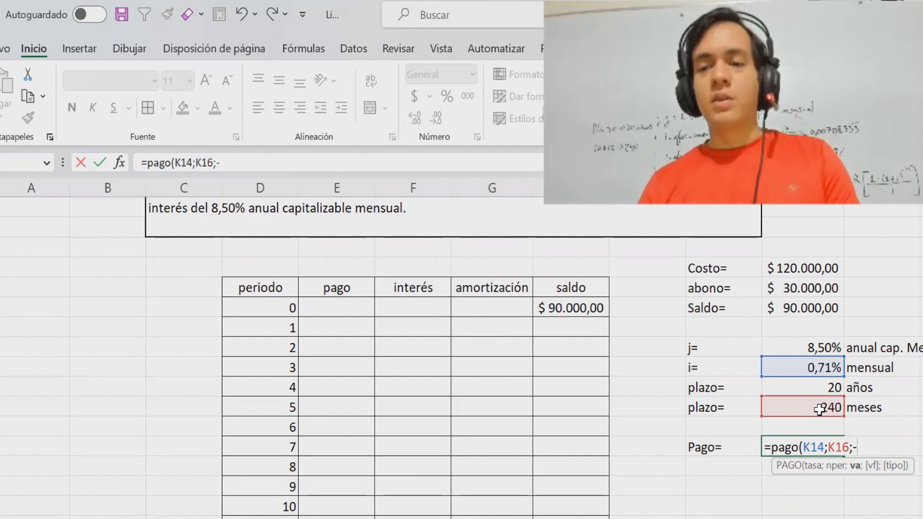
left_click(804, 307)
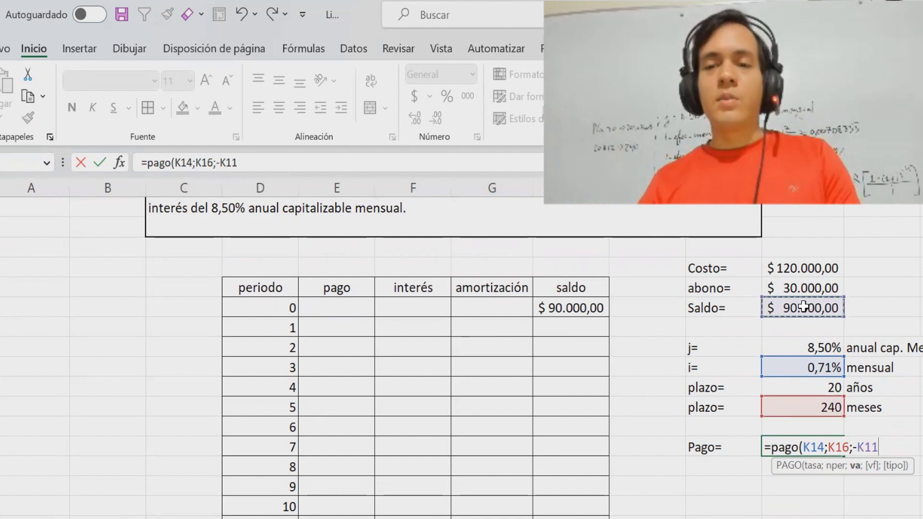
type(";")
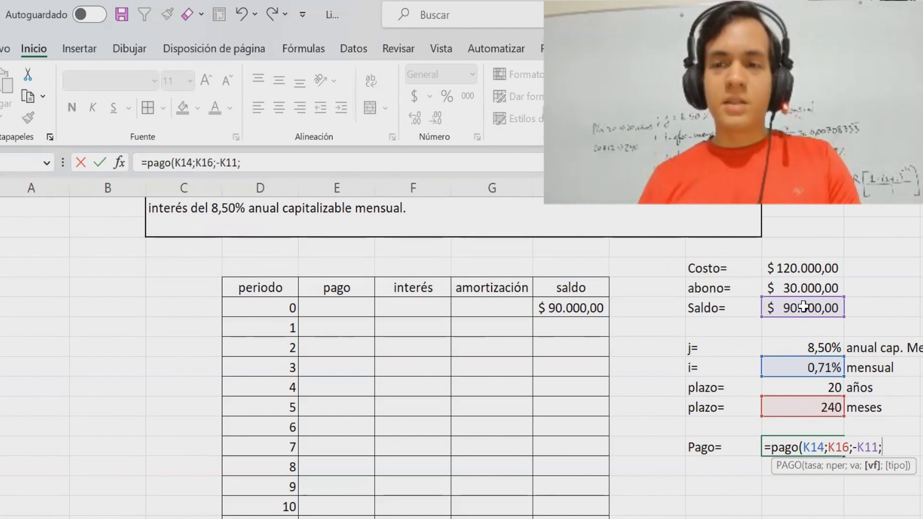
type(";")
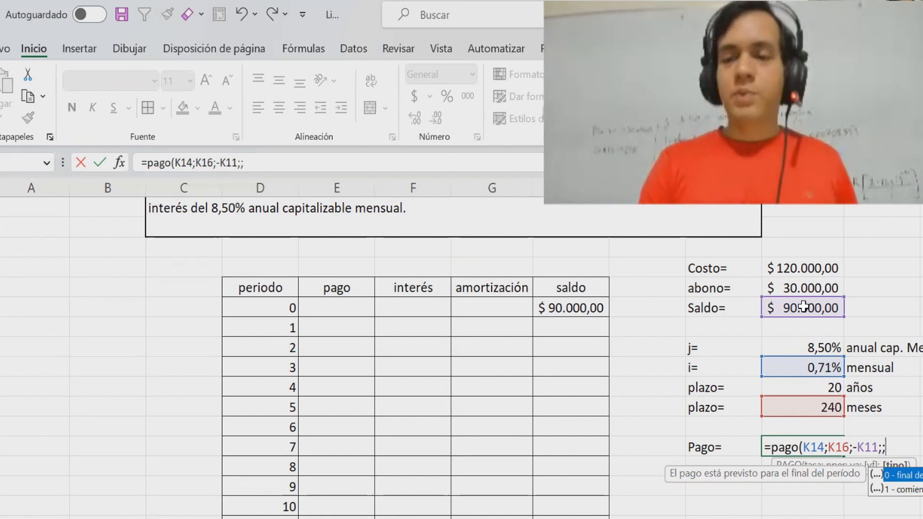
key("BackSpace")
key("BackSpace")
type(")")
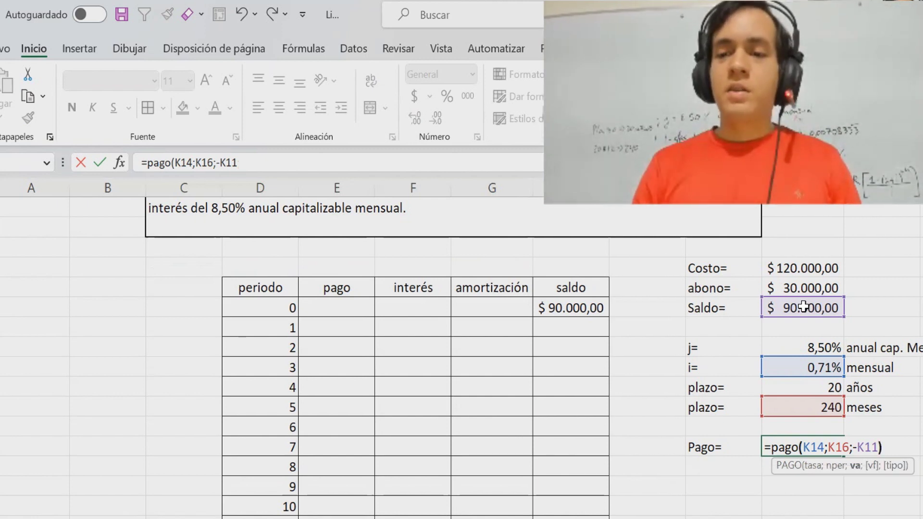
key("Return")
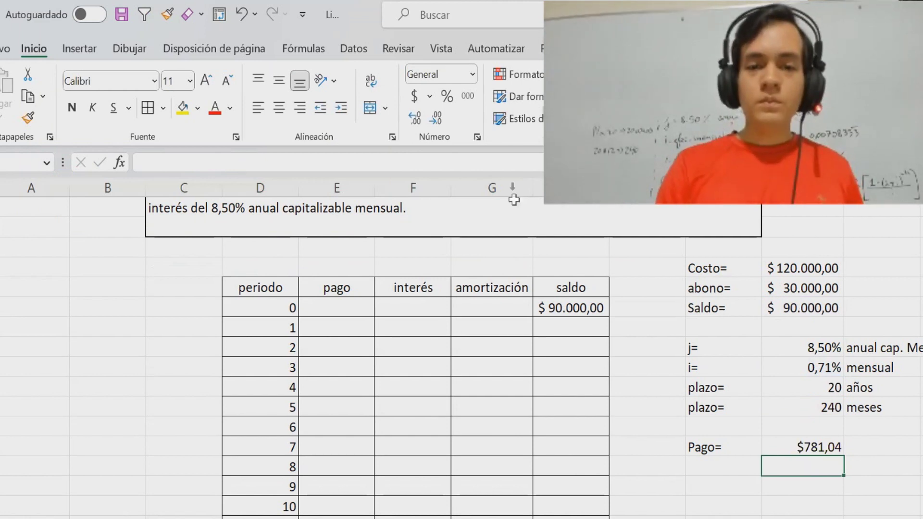
Step: Link the pago cell of periodo 1 to the calculated payment with the absolute reference $K$18
left_click(353, 327)
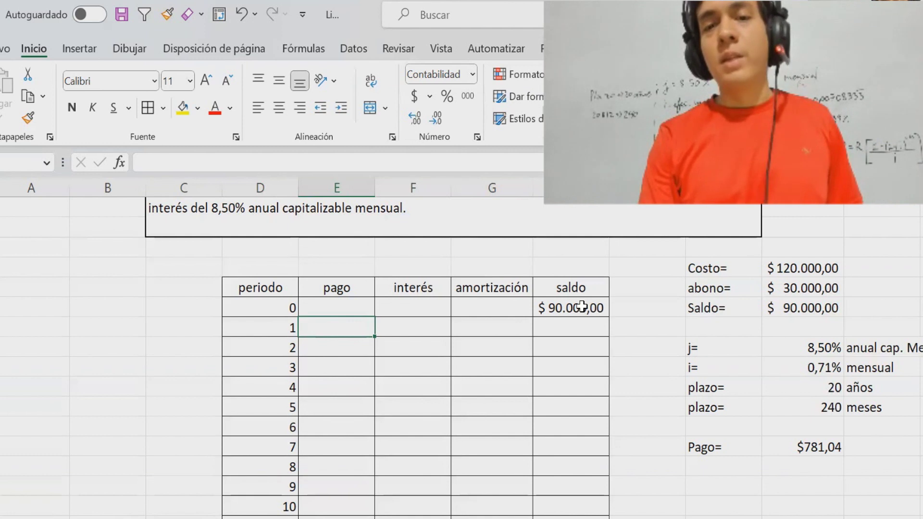
type("=")
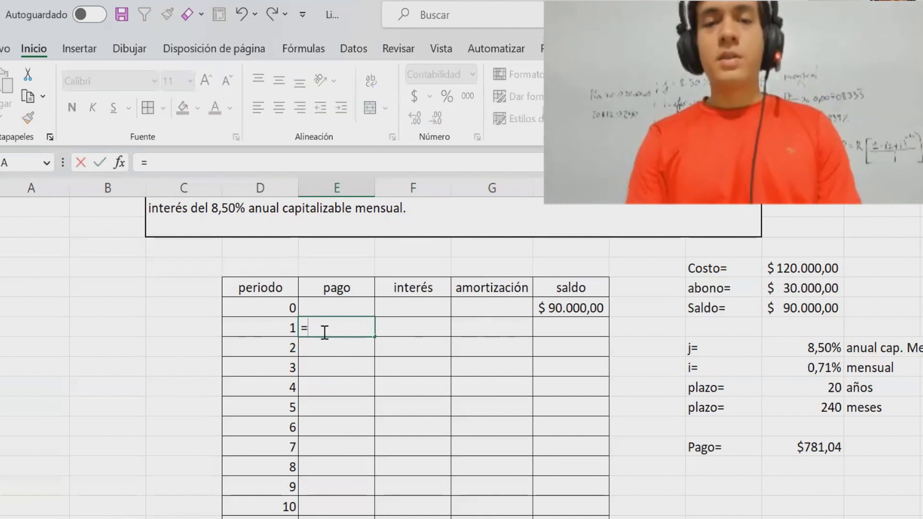
left_click(812, 451)
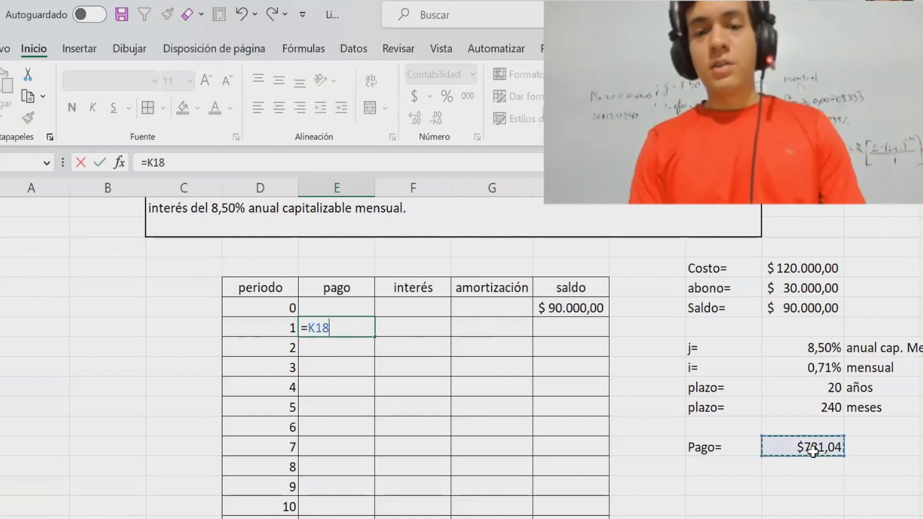
key("F4")
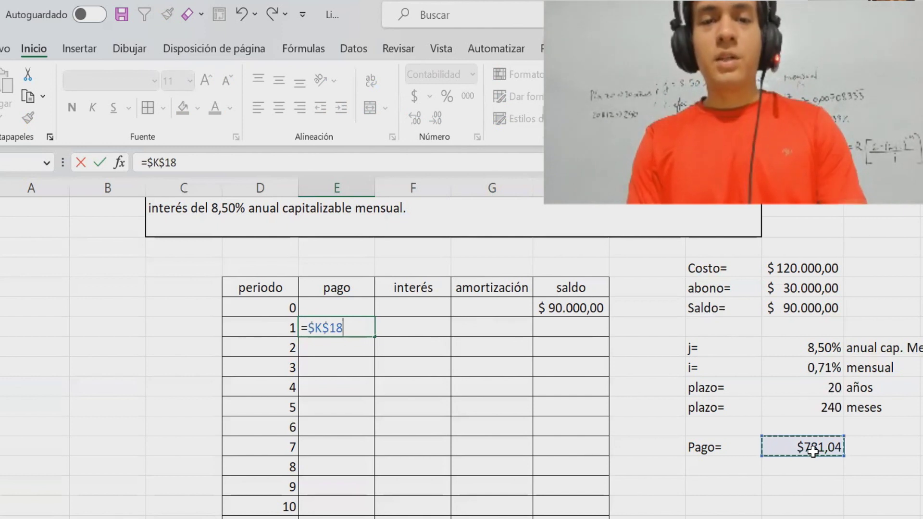
key("Return")
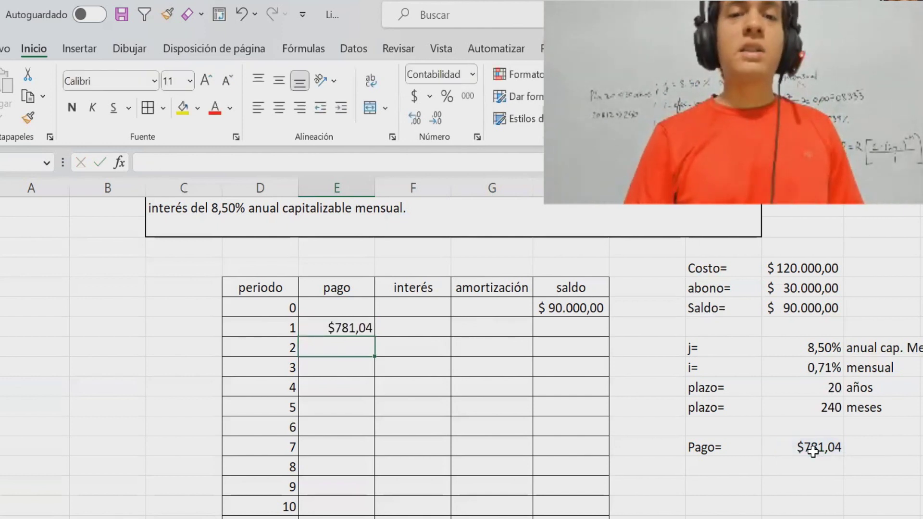
Step: Calculate the interés of periodo 1 as the monthly rate in absolute reference $K$14 times the previous saldo (H11)
key("Up")
key("Right")
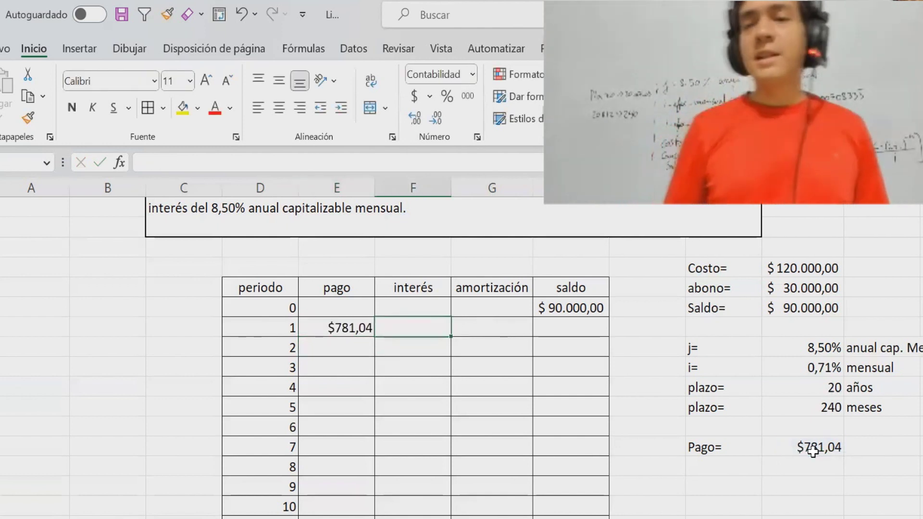
type("=")
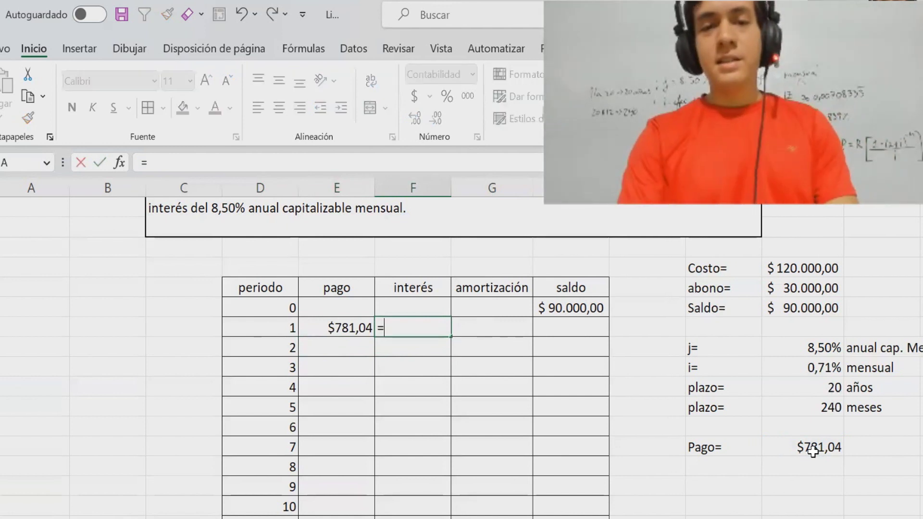
left_click(821, 364)
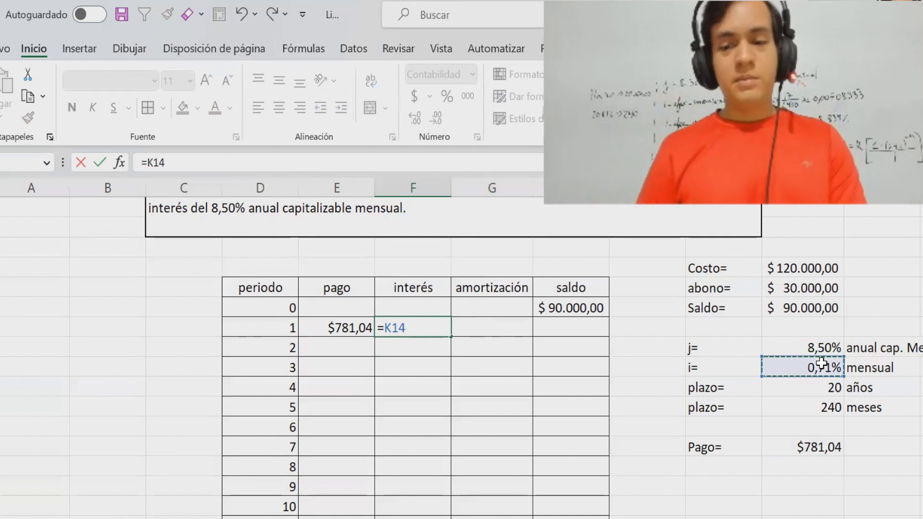
type("*")
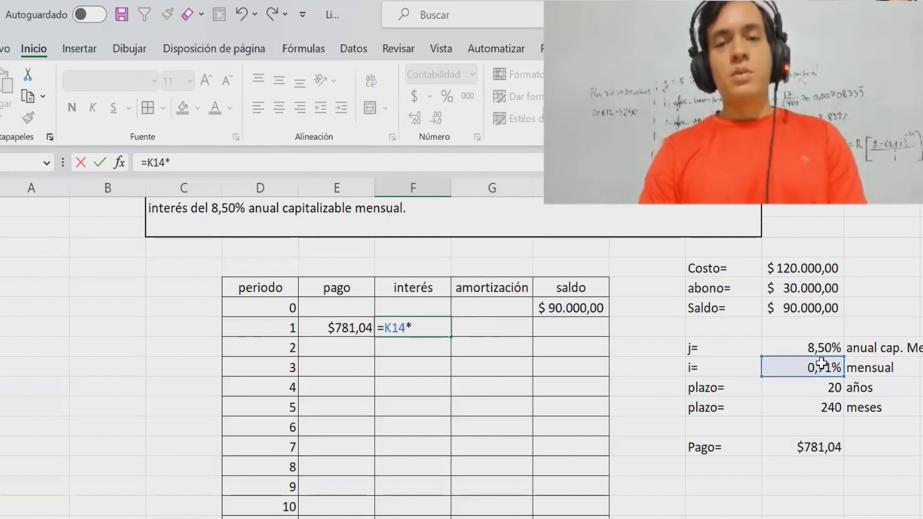
left_click(582, 309)
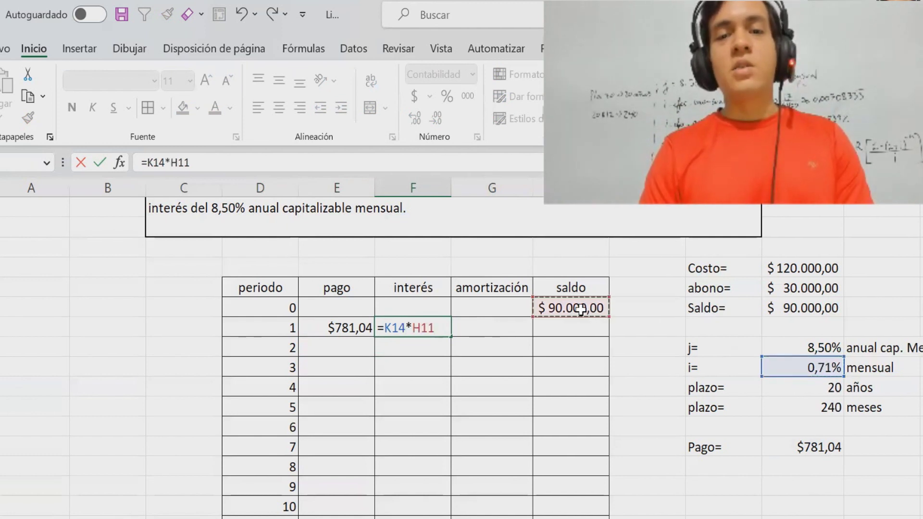
left_click(392, 333)
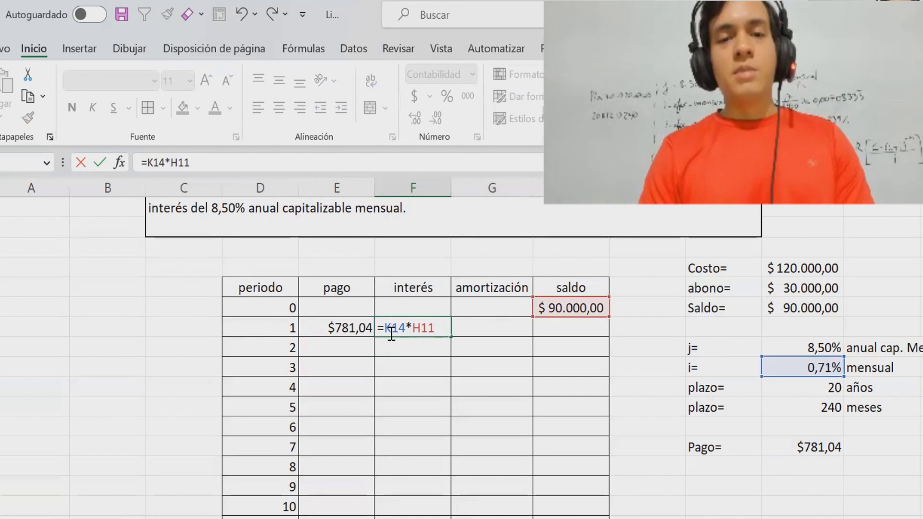
key("F4")
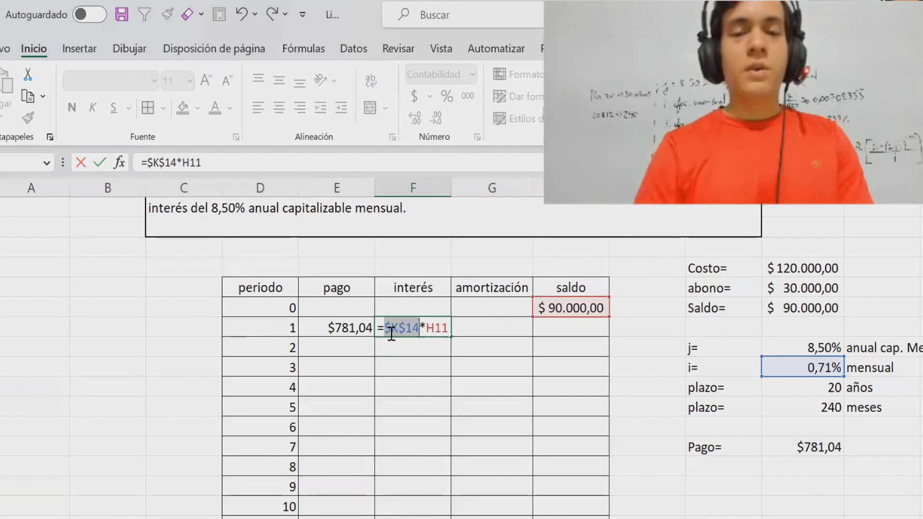
left_click(448, 328)
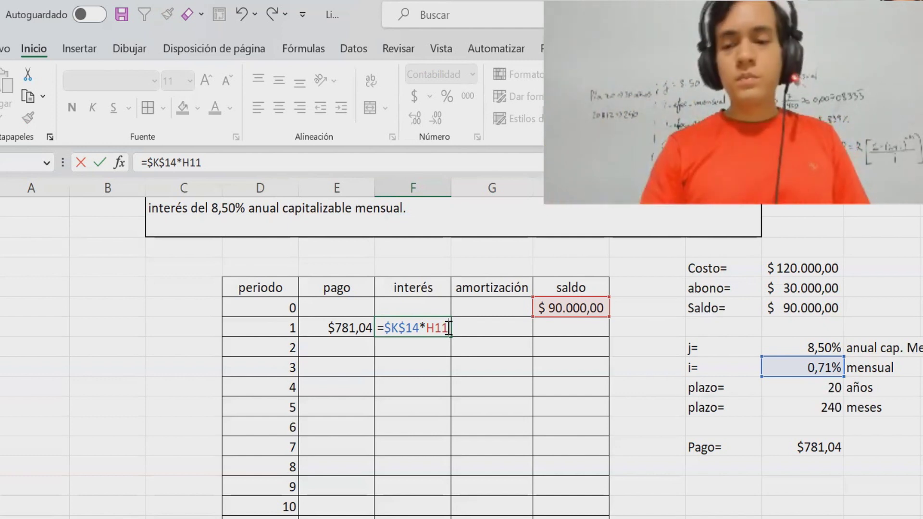
key("Return")
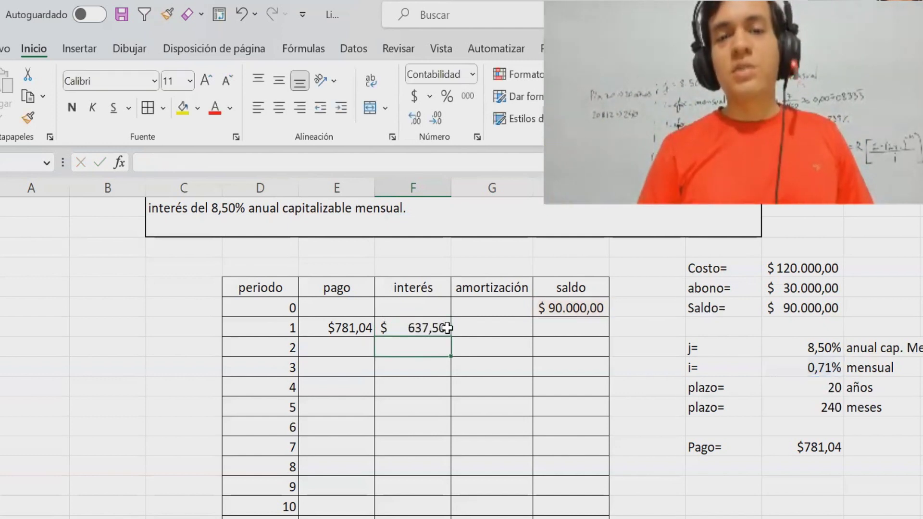
Step: Calculate the amortización of periodo 1 as pago minus interés (E12-F12)
left_click(493, 330)
type("=")
key("Left")
key("Left")
type("-")
key("Right")
key("Left")
key("Left")
key("Return")
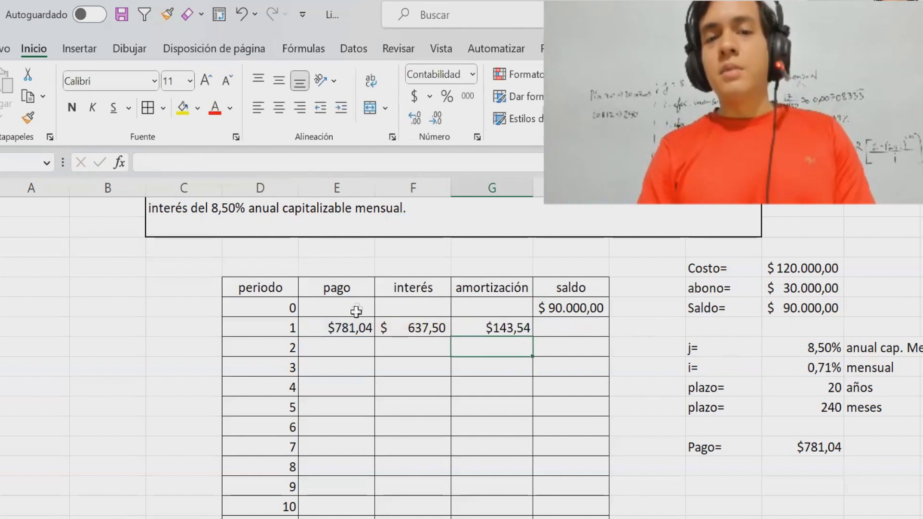
Step: Calculate the saldo of periodo 1 as the previous saldo minus the amortización (H11-G12)
left_click(354, 326)
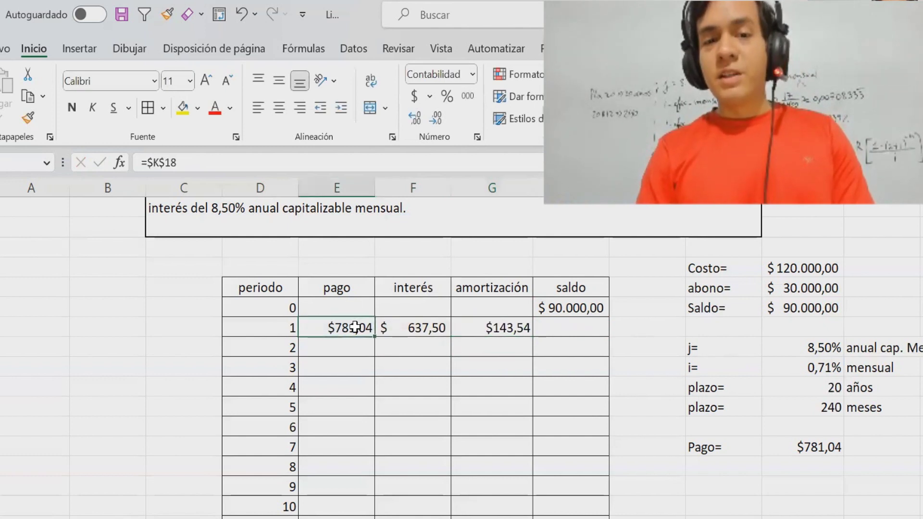
left_click(442, 329)
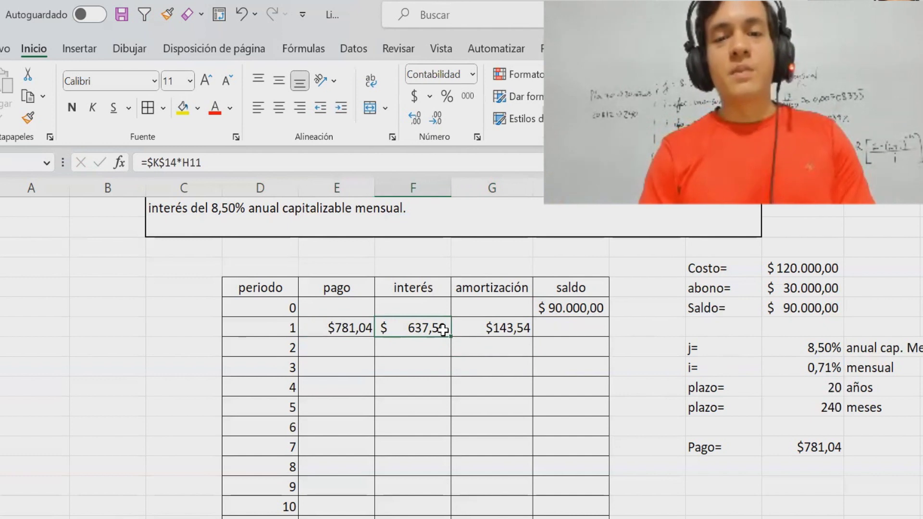
left_click(564, 326)
left_click(523, 328)
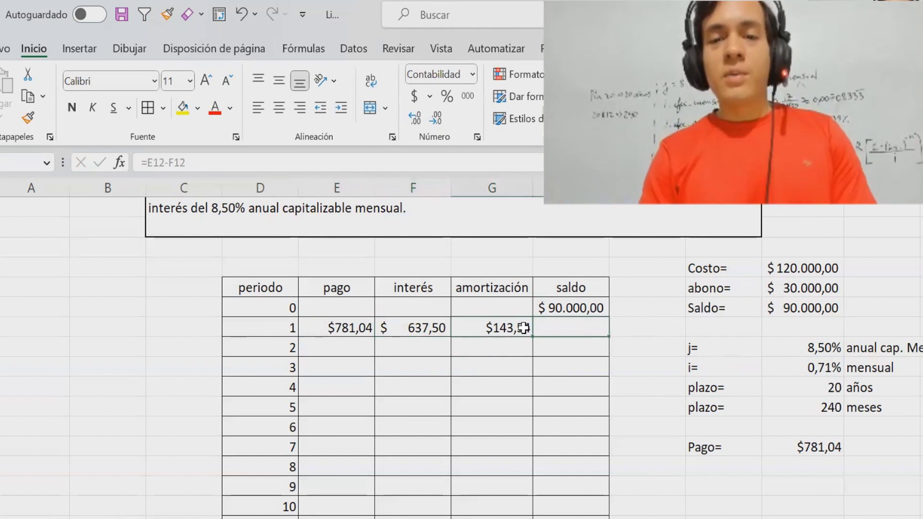
left_click(576, 325)
type("=")
left_click(585, 308)
type("-G12")
key("Return")
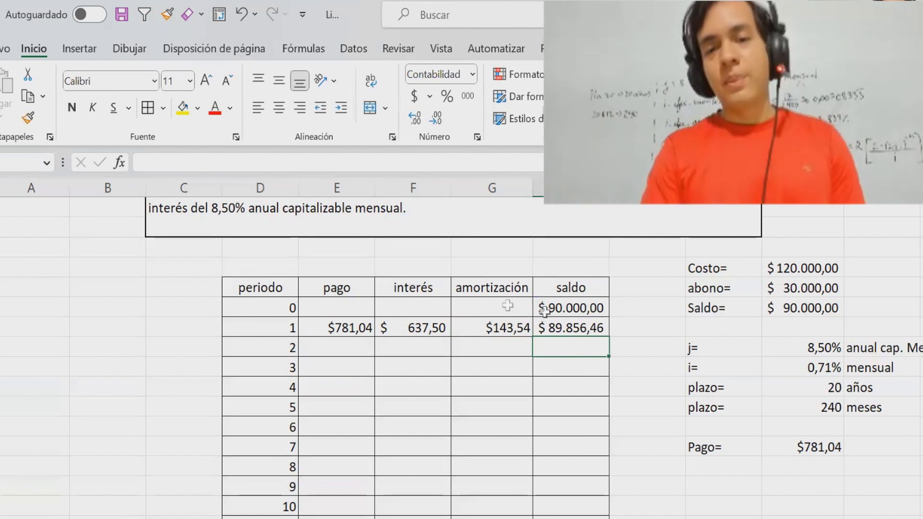
Step: Copy the periodo 1 formulas for pago, interés, amortización and saldo down through periodo 240
left_click_drag(337, 325, 592, 330)
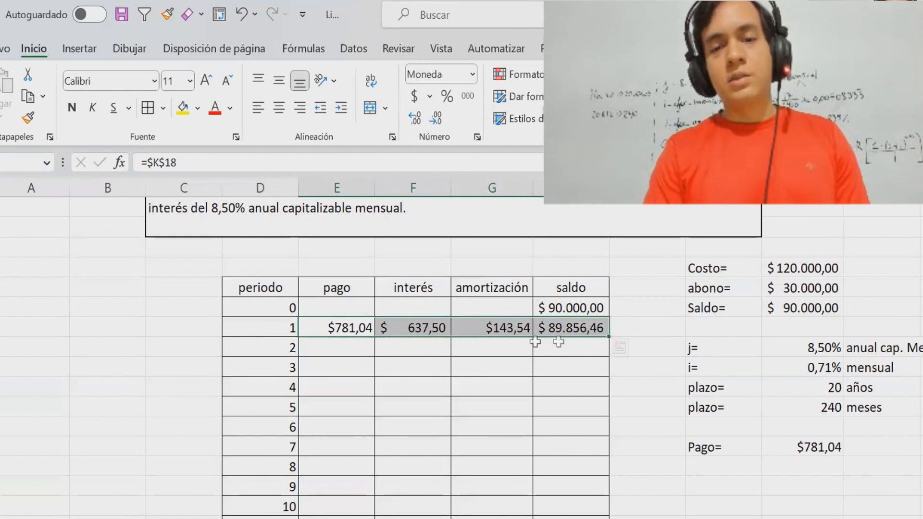
double_click(609, 339)
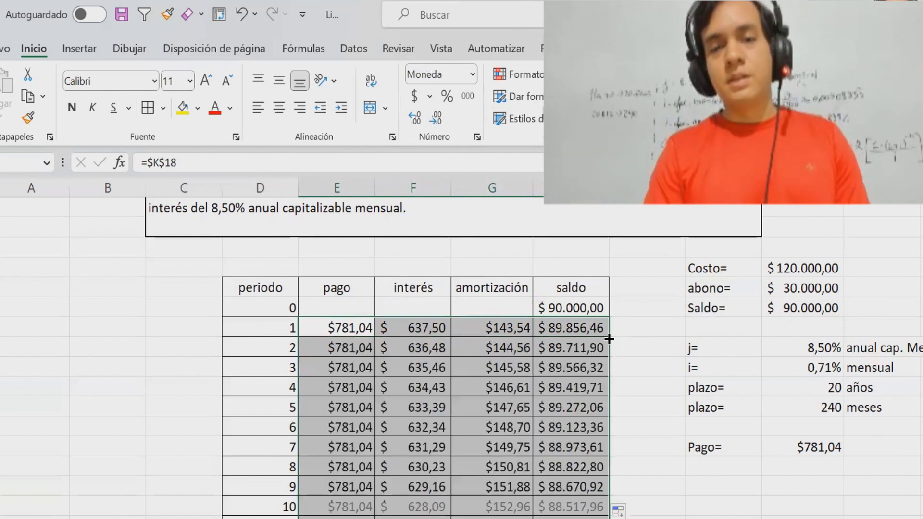
left_click(572, 341)
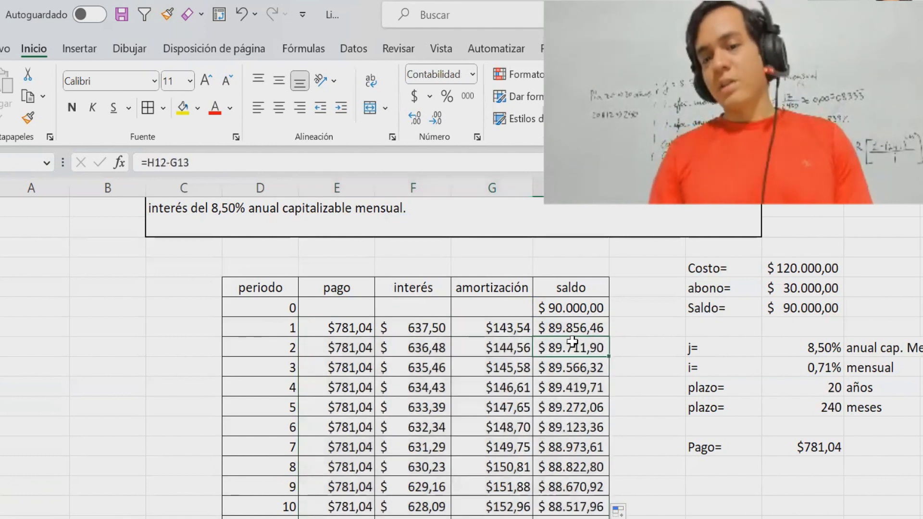
key("ctrl+Down")
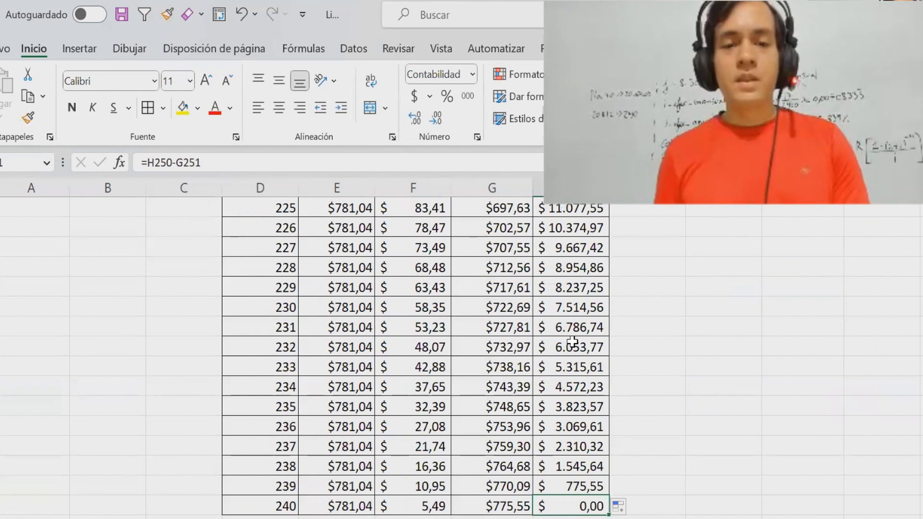
Step: Check the saldo and interés in the table's last two periods, and return to the table's header
left_click(253, 502)
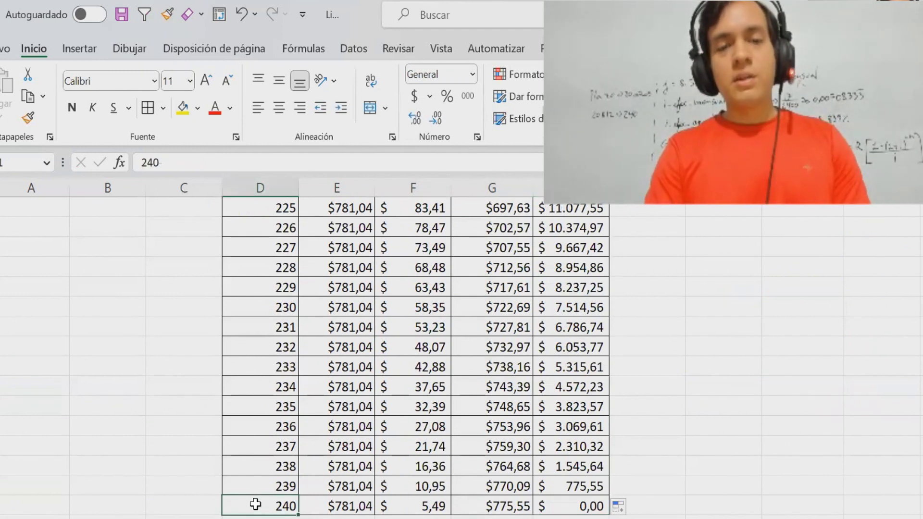
left_click(583, 504)
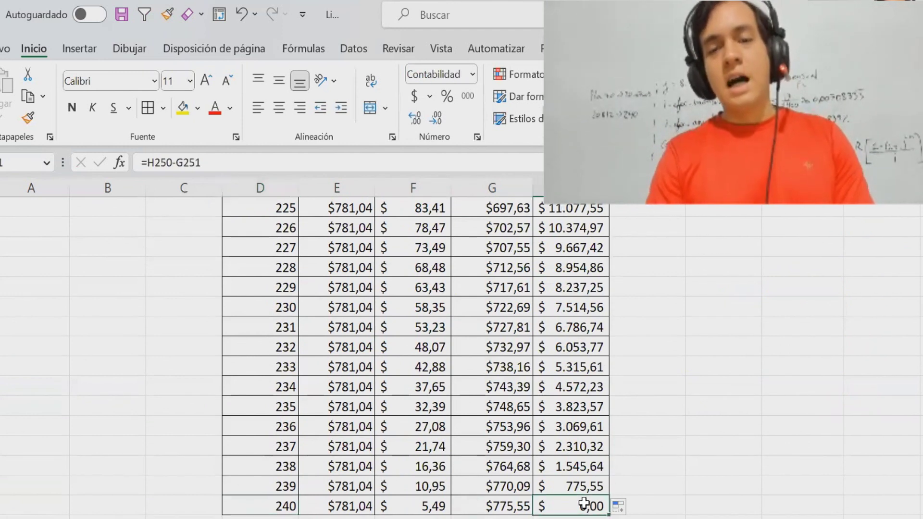
left_click(577, 480)
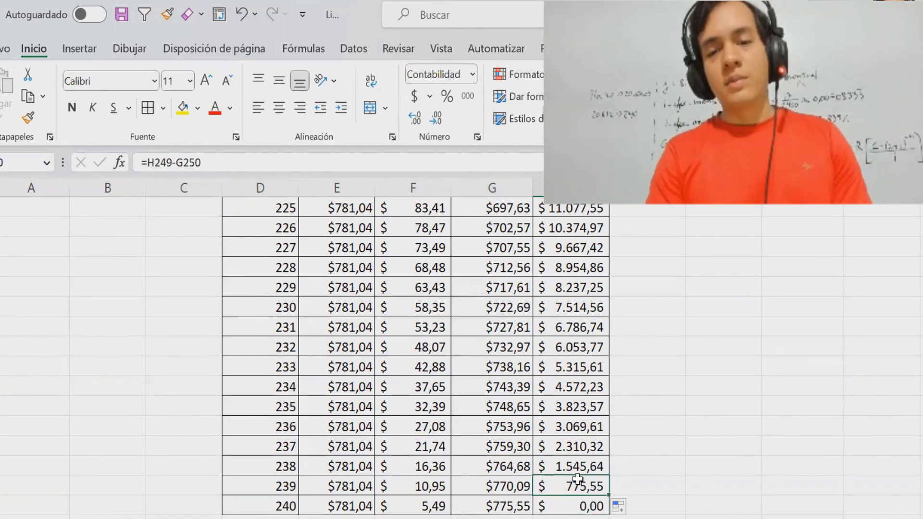
left_click(429, 485)
key("ctrl+Up")
key("Up")
key("Up")
key("Up")
key("Up")
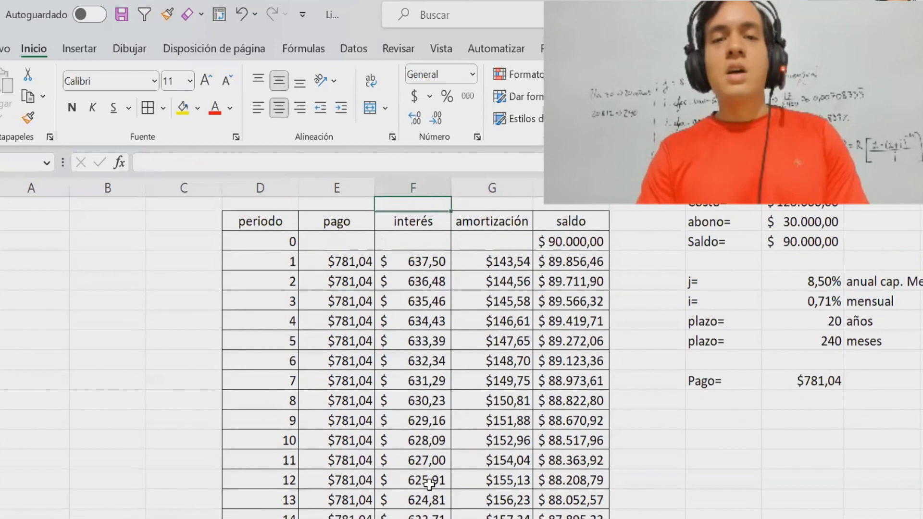
Step: Review the pago, interés and amortización cells of periodo 1 to compare how the payment is split
key("Down")
key("Down")
key("Down")
key("Down")
key("Left")
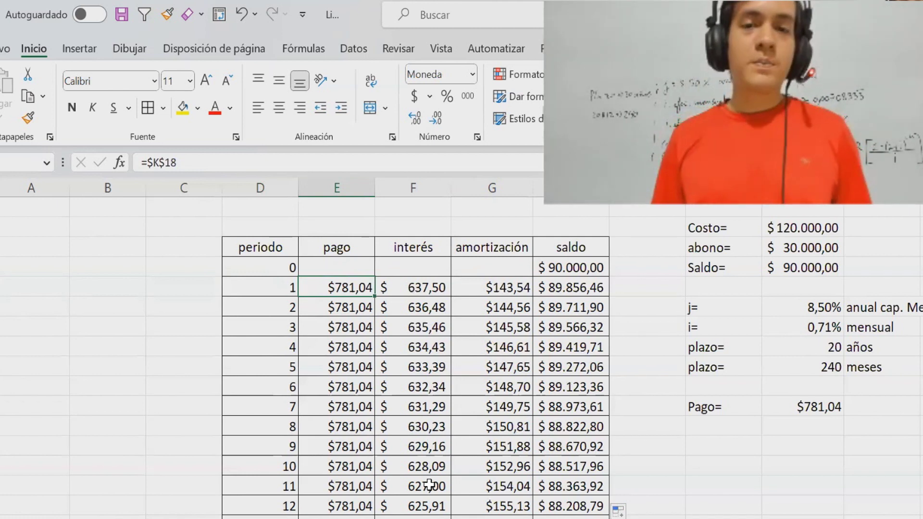
key("Right")
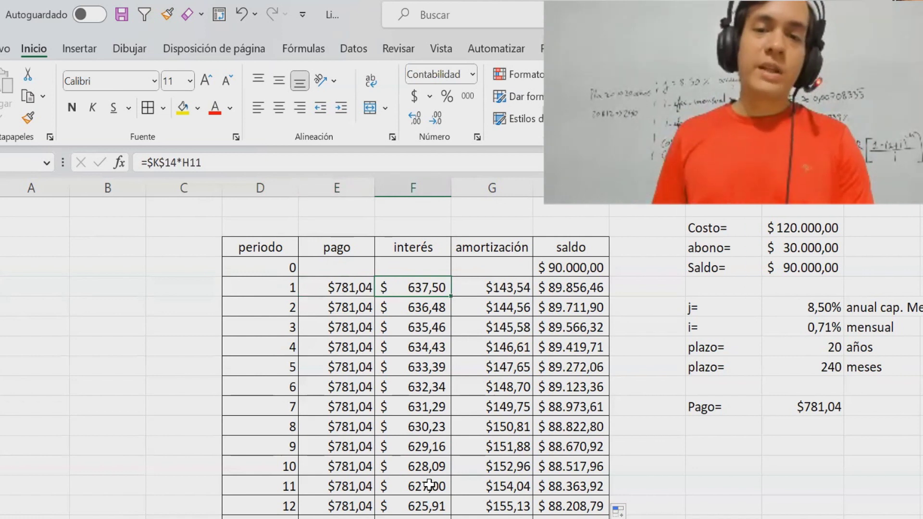
key("Right")
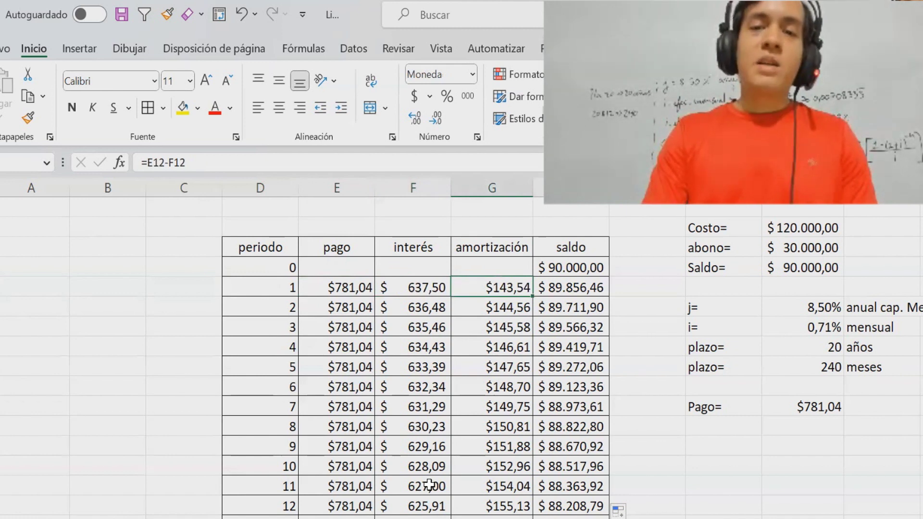
key("Left")
key("Left")
key("Right")
key("Right")
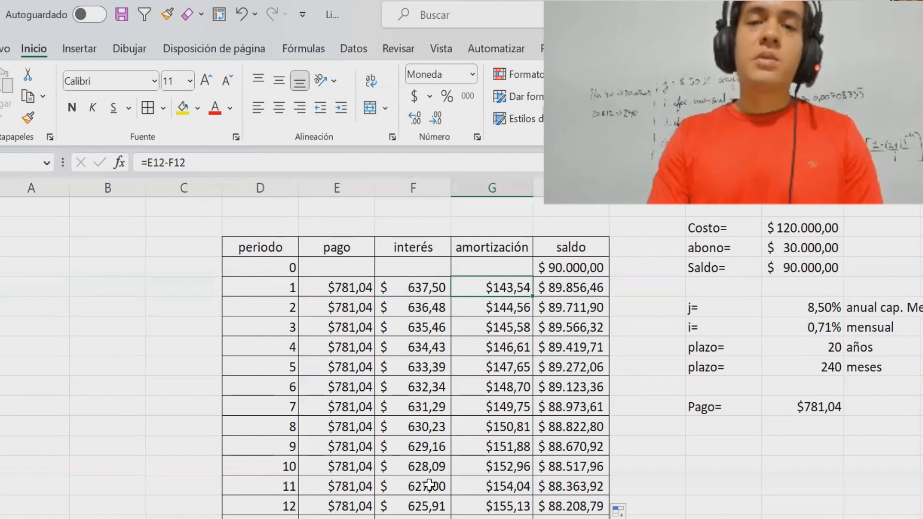
Step: Calculate the share of amortización in the pago (G12/E12) in the cell beside the saldo of periodo 1
key("Right")
key("Right")
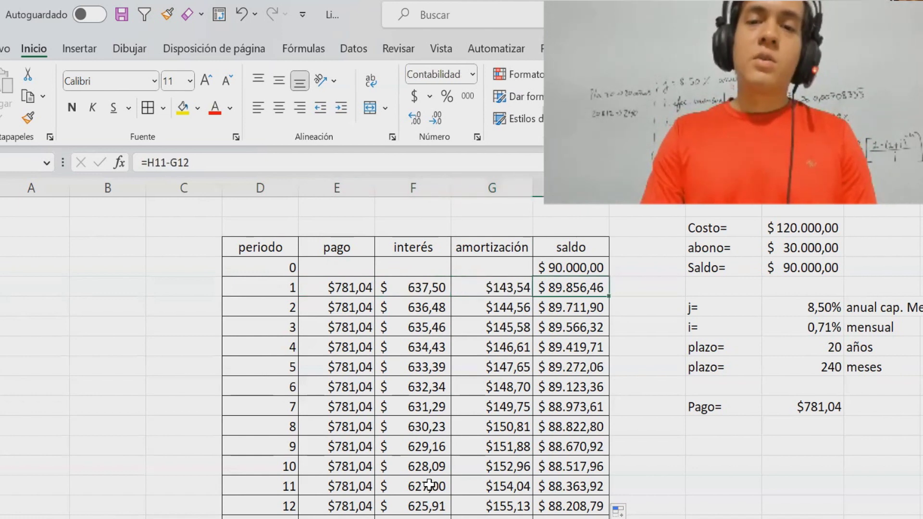
type("=")
key("Left")
key("Left")
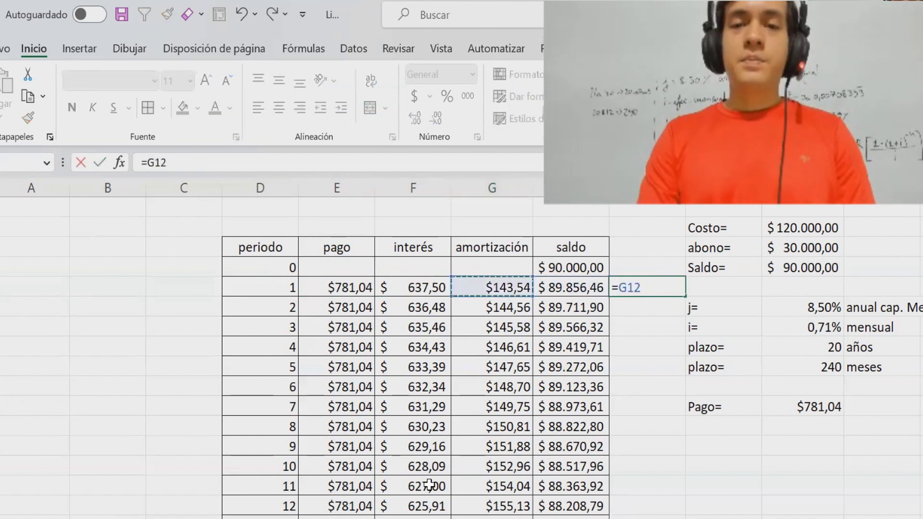
type("/")
key("Left")
key("Left")
key("Left")
key("Return")
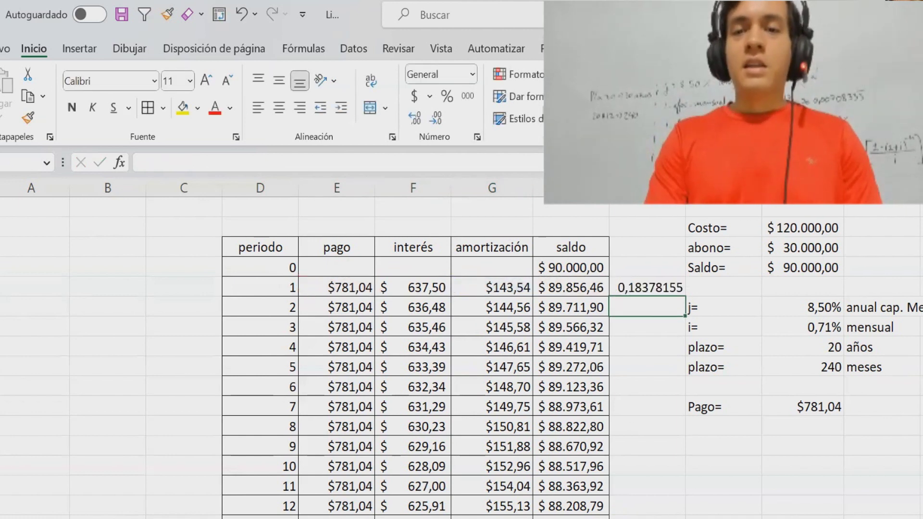
Step: Format the amortización share as a percentage with two decimals and copy it down through periodo 240
left_click(630, 288)
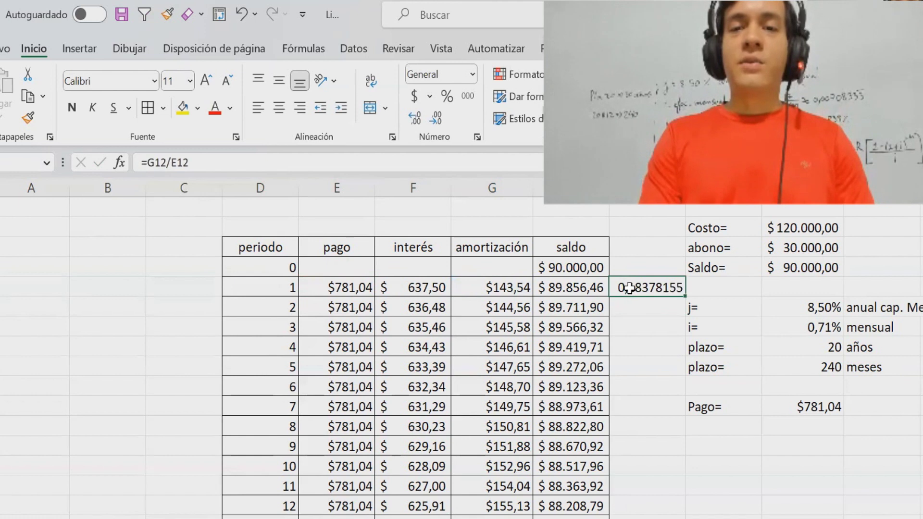
left_click(446, 96)
left_click(415, 118)
left_click(415, 118)
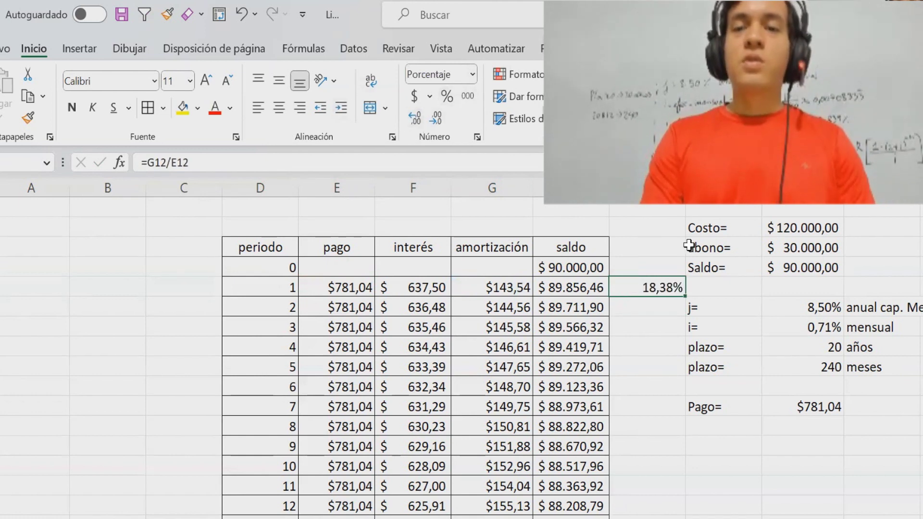
left_click_drag(686, 297, 670, 490)
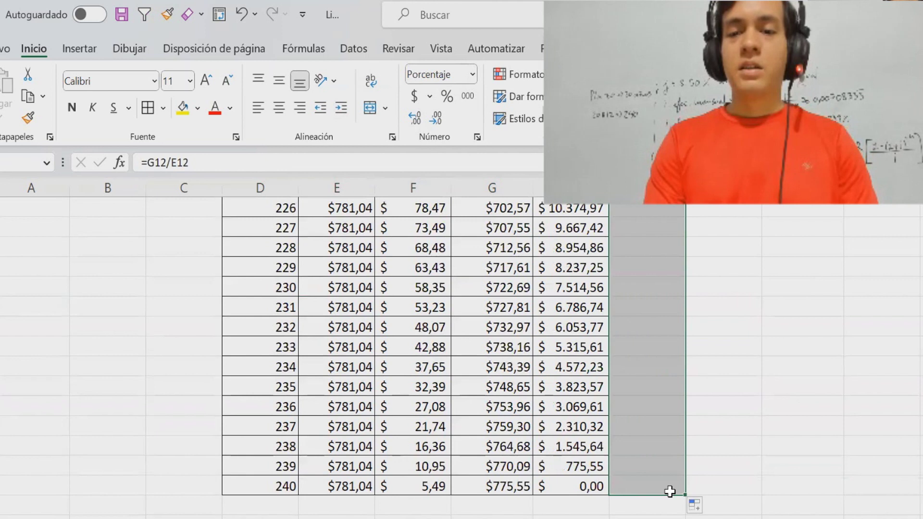
Step: Examine how the amortización percentage evolves from periodo 1 through the early periods
left_click(668, 462)
key("ctrl+Up")
key("Down")
key("Down")
key("Down")
key("Down")
key("Down")
key("Down")
key("Down")
key("Down")
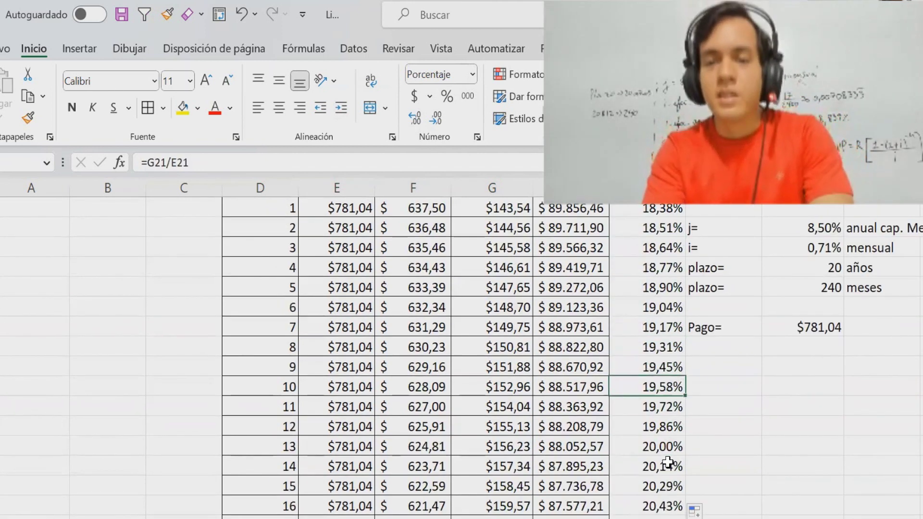
key("Down")
key("Down")
key("Down")
key("Down")
key("Down")
key("Down")
key("Down")
key("Down")
key("Down")
key("Down")
key("Down")
key("Down")
key("Down")
key("Down")
key("Down")
key("Down")
key("Down")
Step: Examine the amortización percentages in the last periods, from 240 back to 237
key("ctrl+Down")
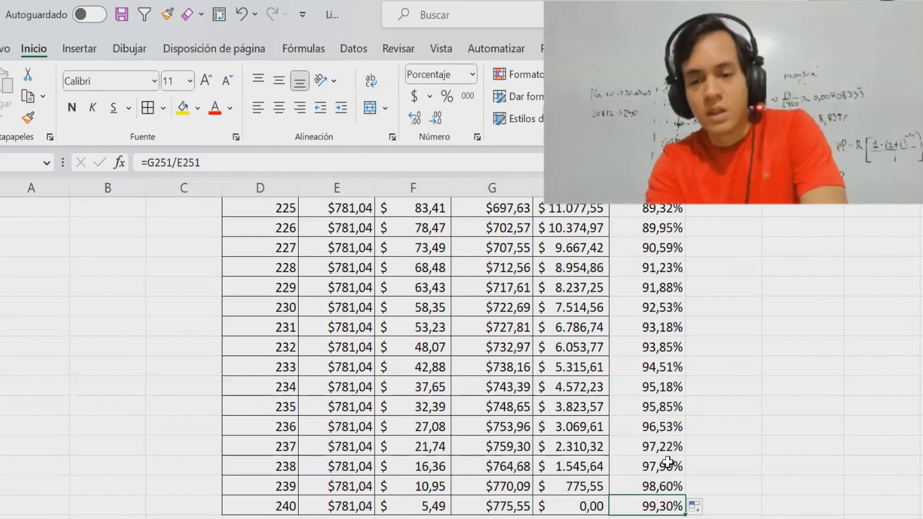
key("Up")
key("Up")
key("Up")
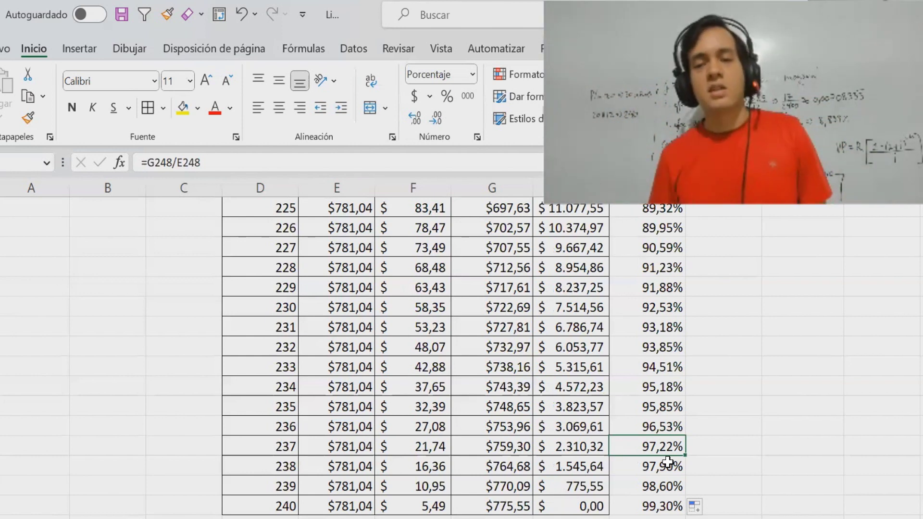
Step: Examine the pago of periodo 240 and the saldo of periodo 239 that precedes it
key("Down")
key("Left")
key("Left")
key("Left")
key("Left")
key("Left")
key("Down")
key("Down")
key("Right")
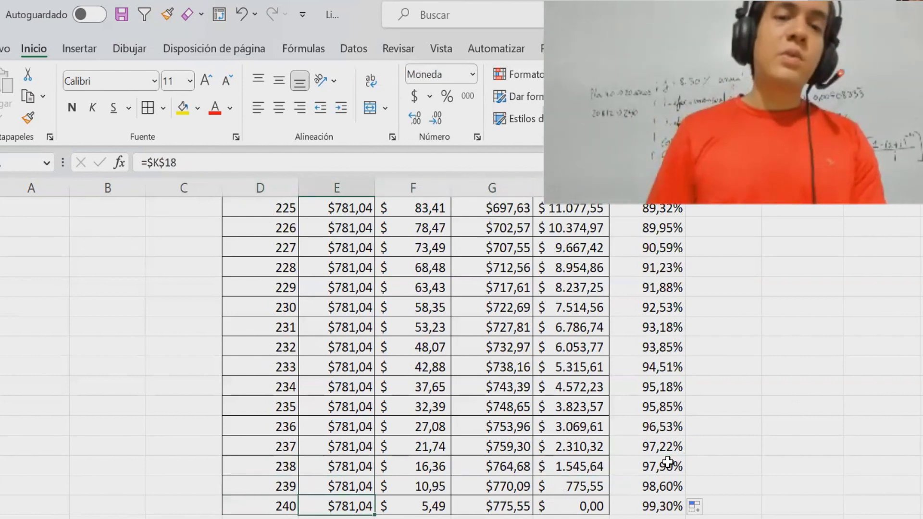
key("Right")
key("Right")
key("Up")
key("Right")
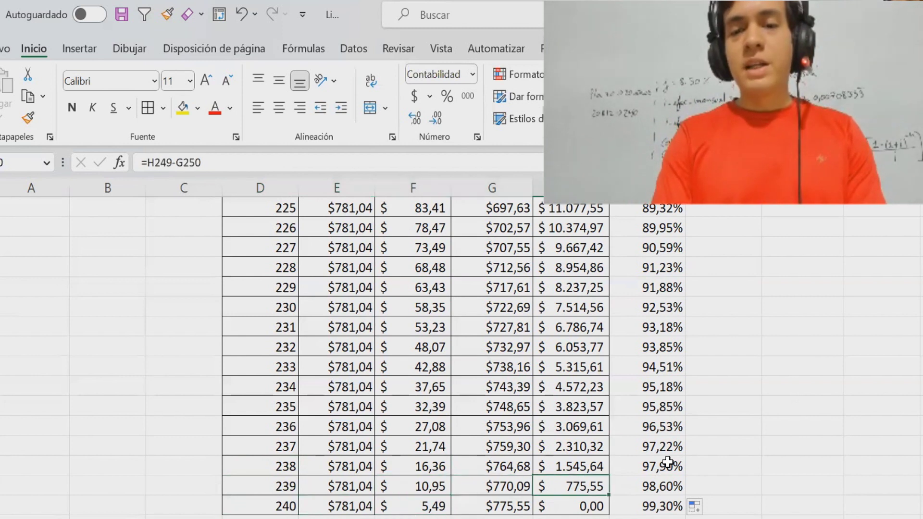
Step: Check how the interest and amortización of periodo 240 settle the saldo of periodo 239, through to the final saldo
key("Left")
key("Left")
key("Down")
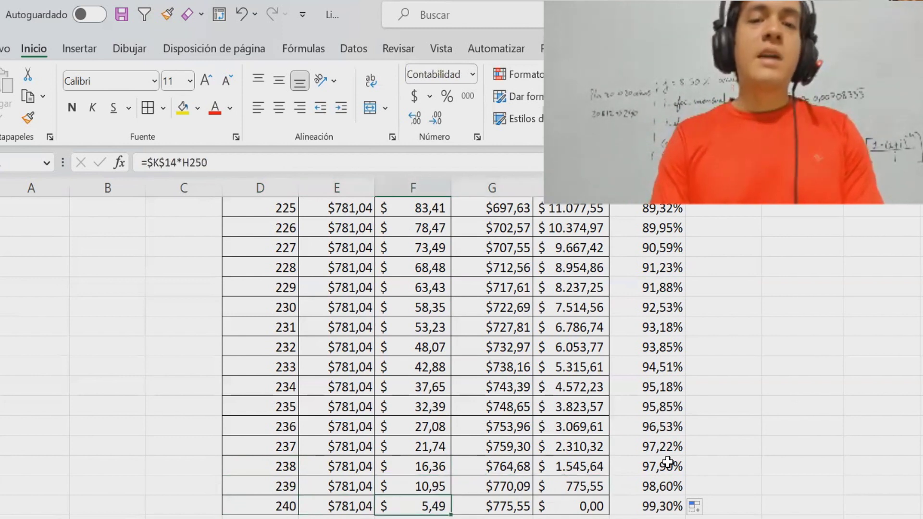
key("Right")
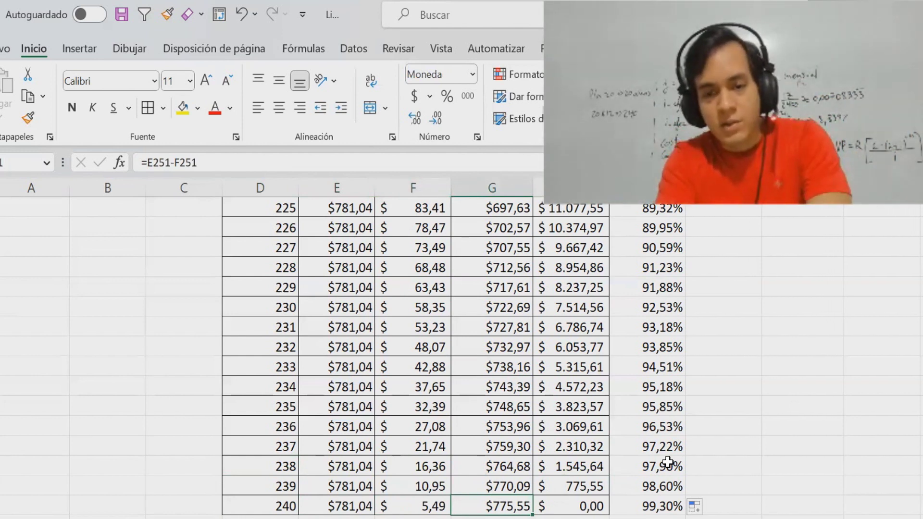
key("Right")
key("Up")
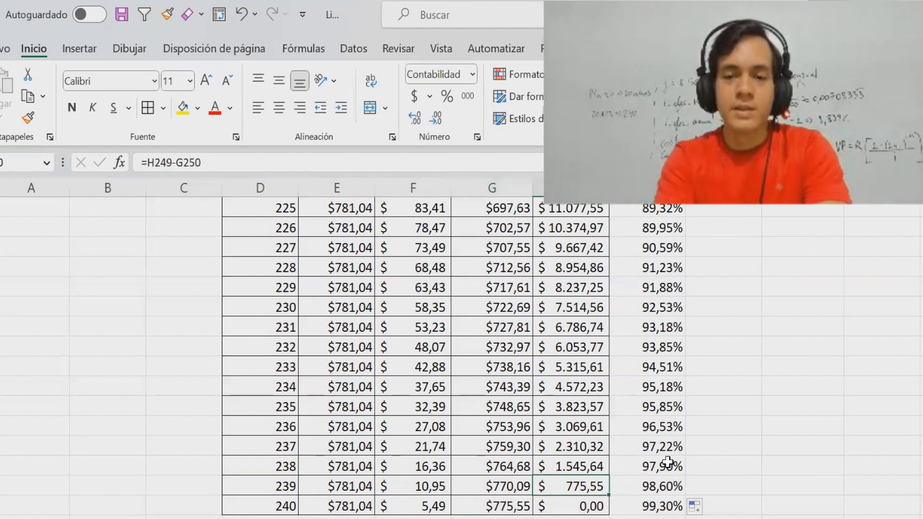
key("Left")
key("Down")
key("Right")
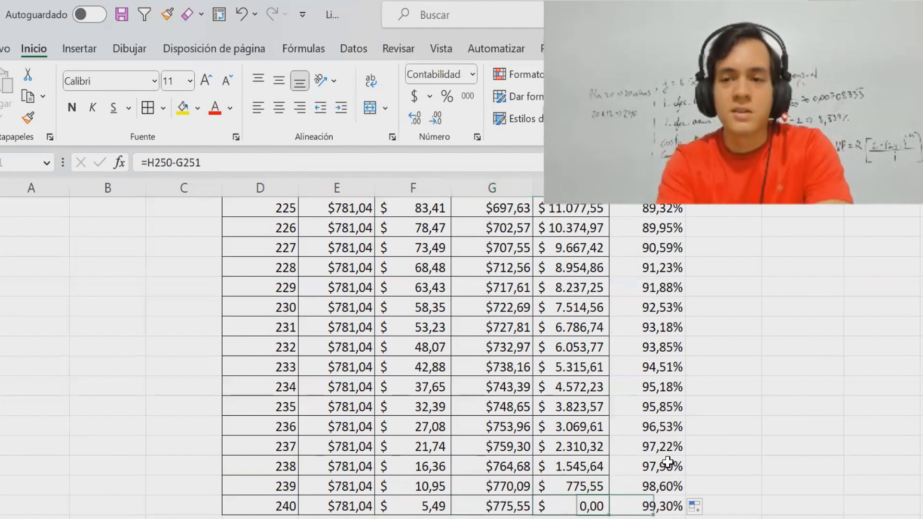